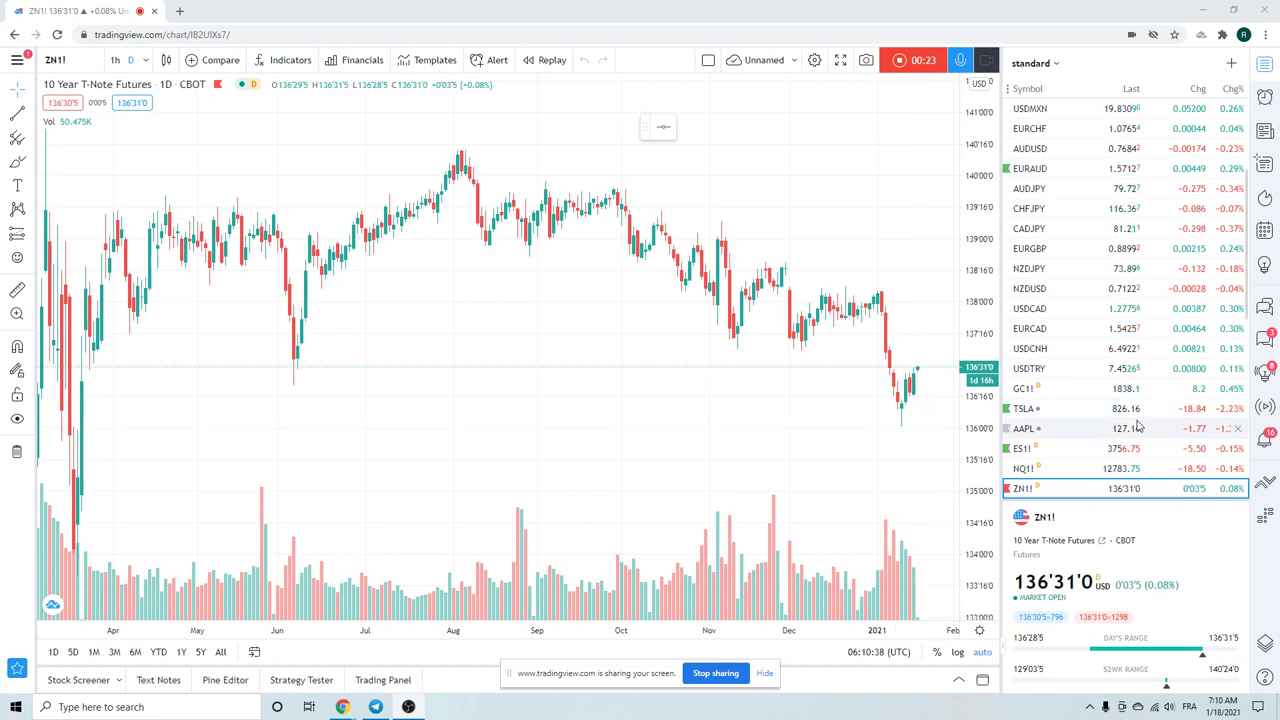
Step: Dismiss the IG ad and the 'No ads' upgrade pop-up, then zoom out the ZN1! chart
{"action": "scroll", "coordinate": [1041, 293], "scroll_direction": "up", "scroll_amount": 1}
{"action": "scroll", "coordinate": [1070, 288], "scroll_direction": "up", "scroll_amount": 2}
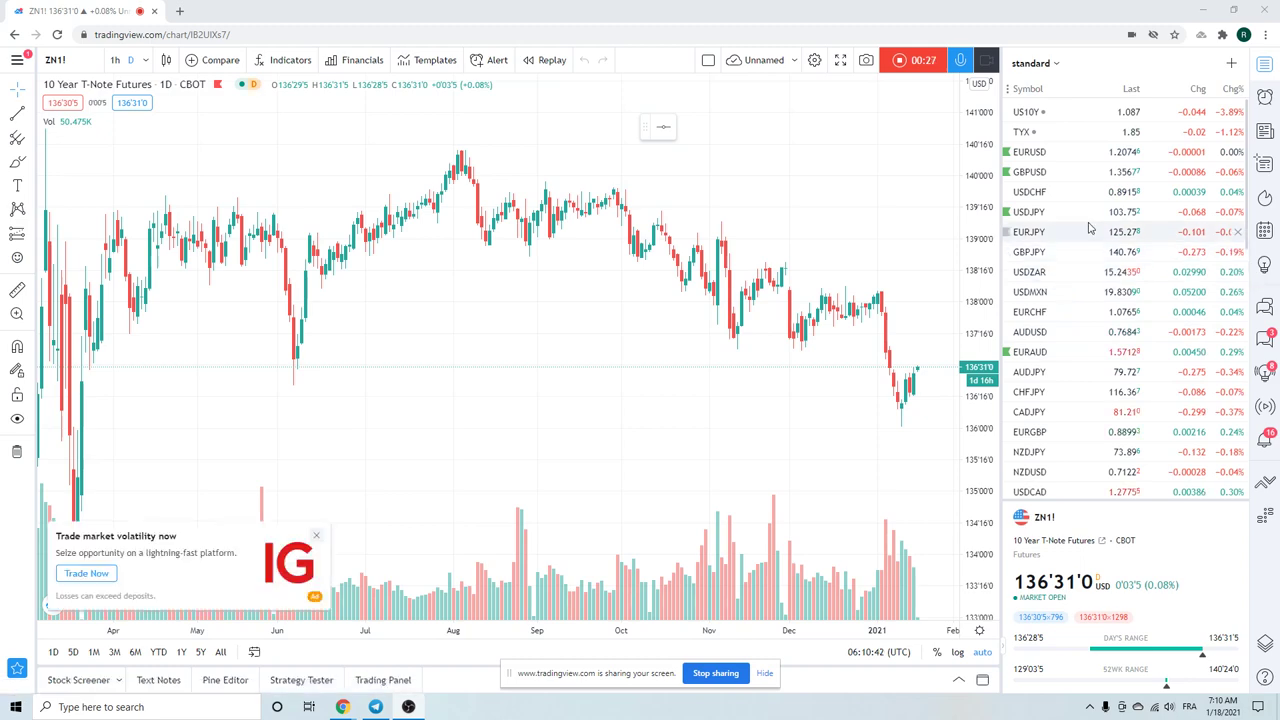
{"action": "left_click", "coordinate": [316, 536]}
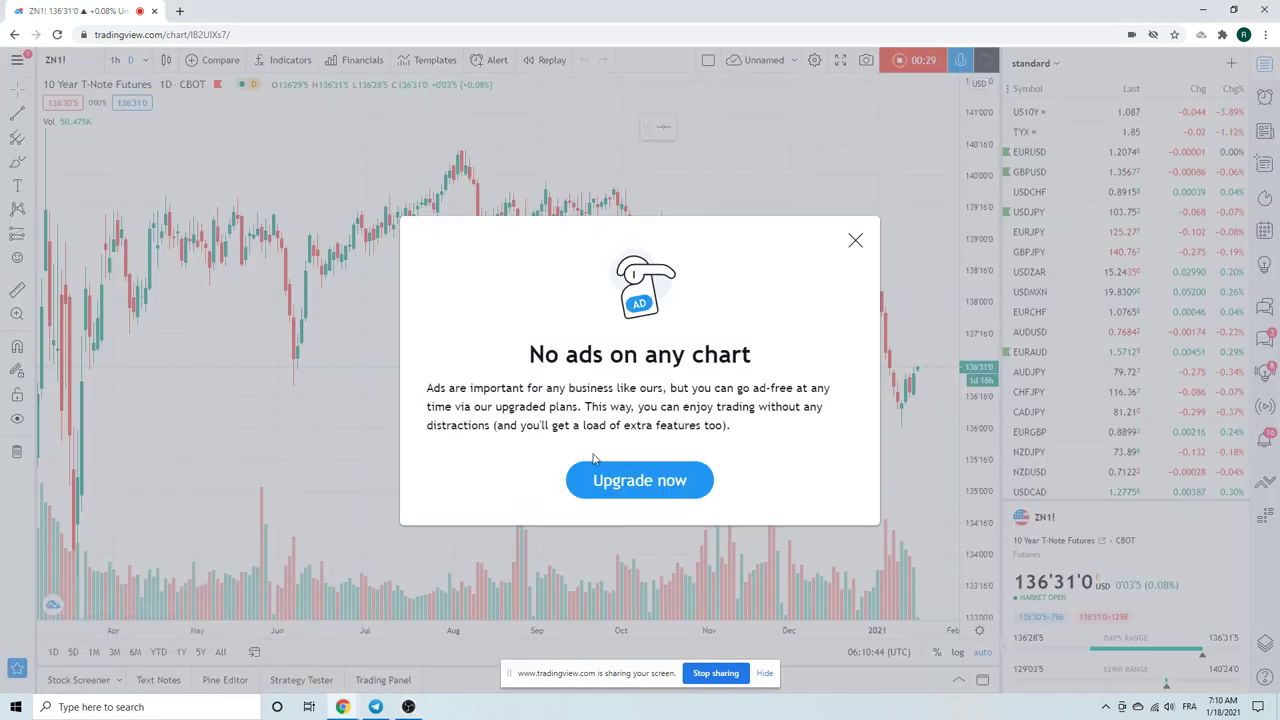
{"action": "left_click", "coordinate": [855, 242]}
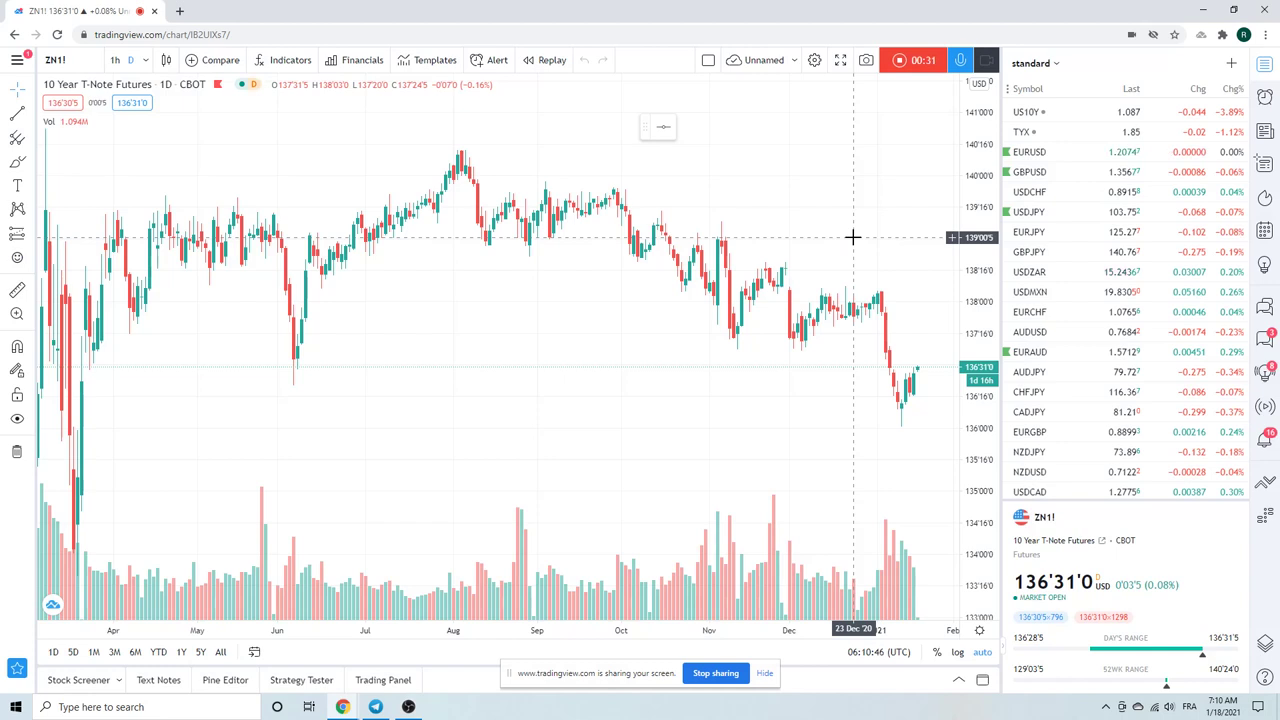
{"action": "scroll", "coordinate": [845, 235], "scroll_direction": "down", "scroll_amount": 3}
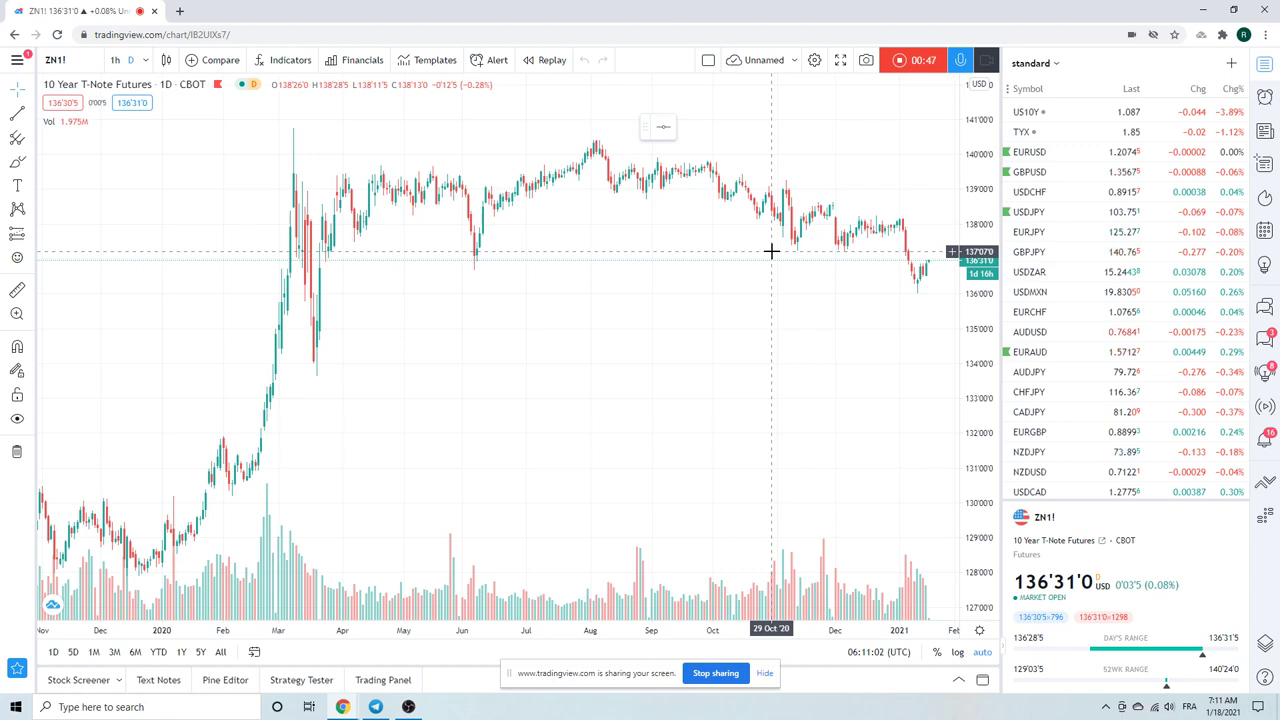
Step: Step from EURUSD to USDCHF in the watchlist and hide the USDCHF volume bars
{"action": "left_click", "coordinate": [1038, 158]}
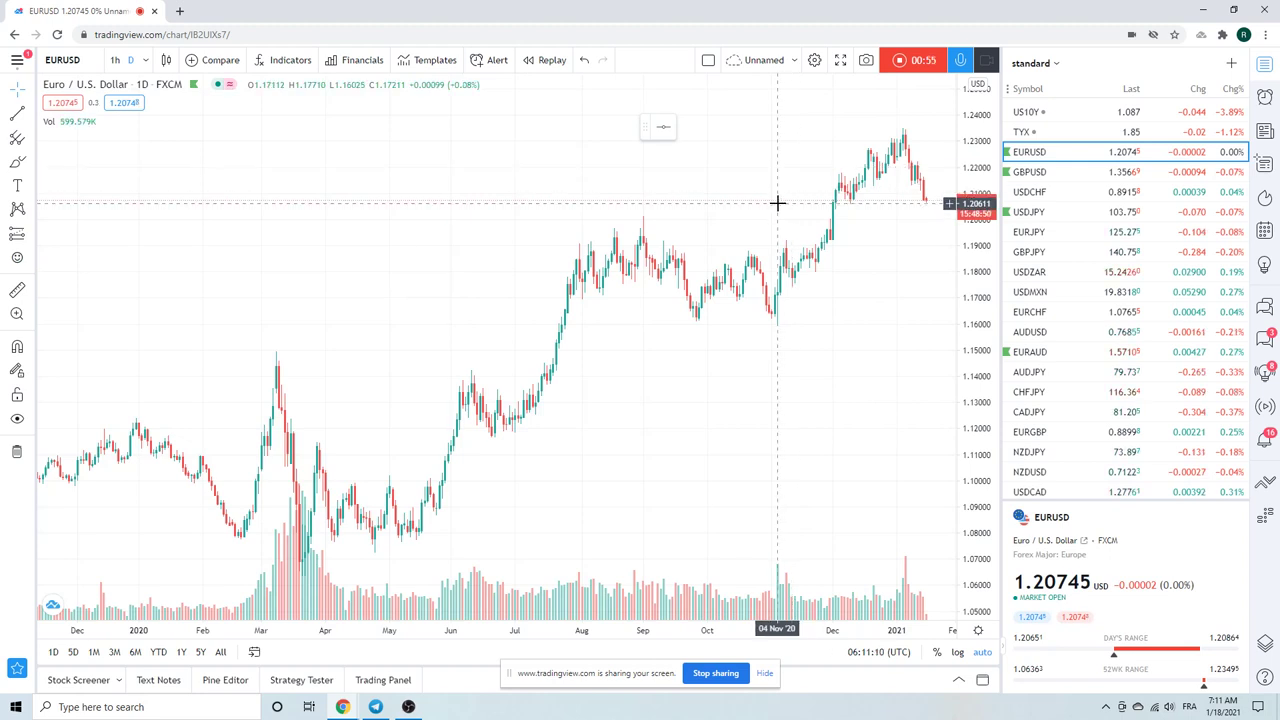
{"action": "left_click", "coordinate": [1035, 195]}
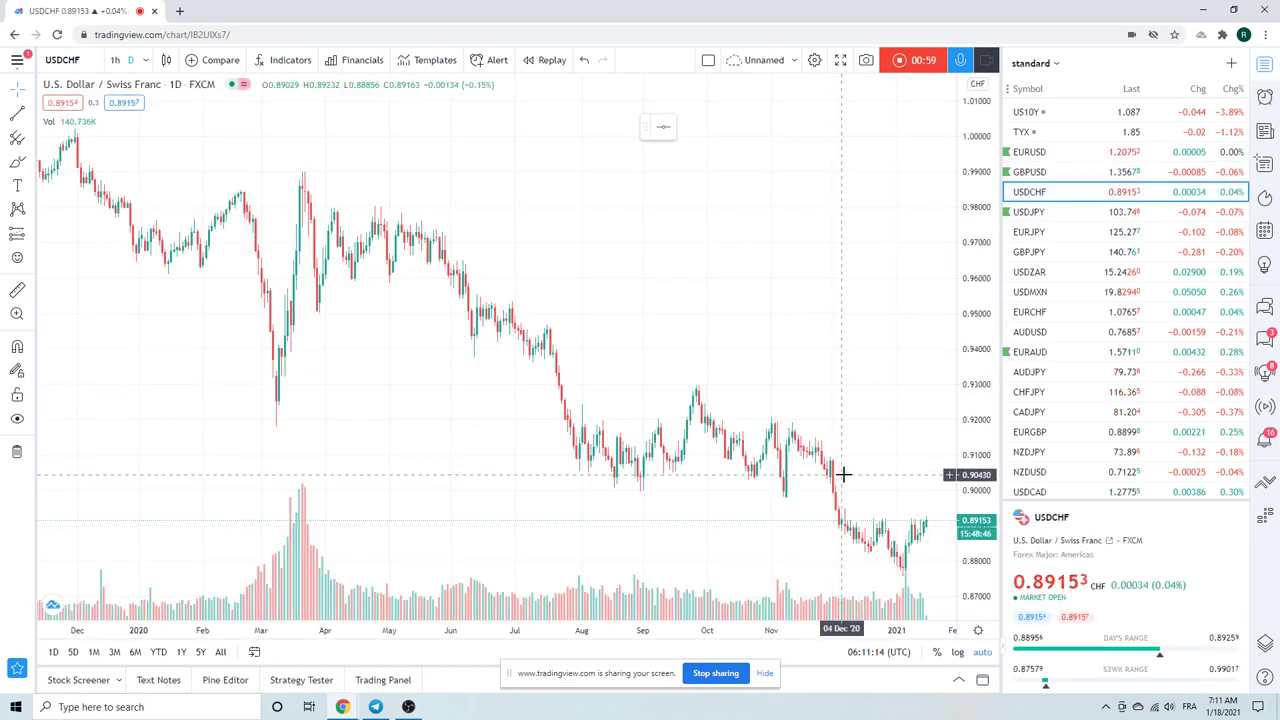
{"action": "scroll", "coordinate": [891, 416], "scroll_direction": "up", "scroll_amount": 3}
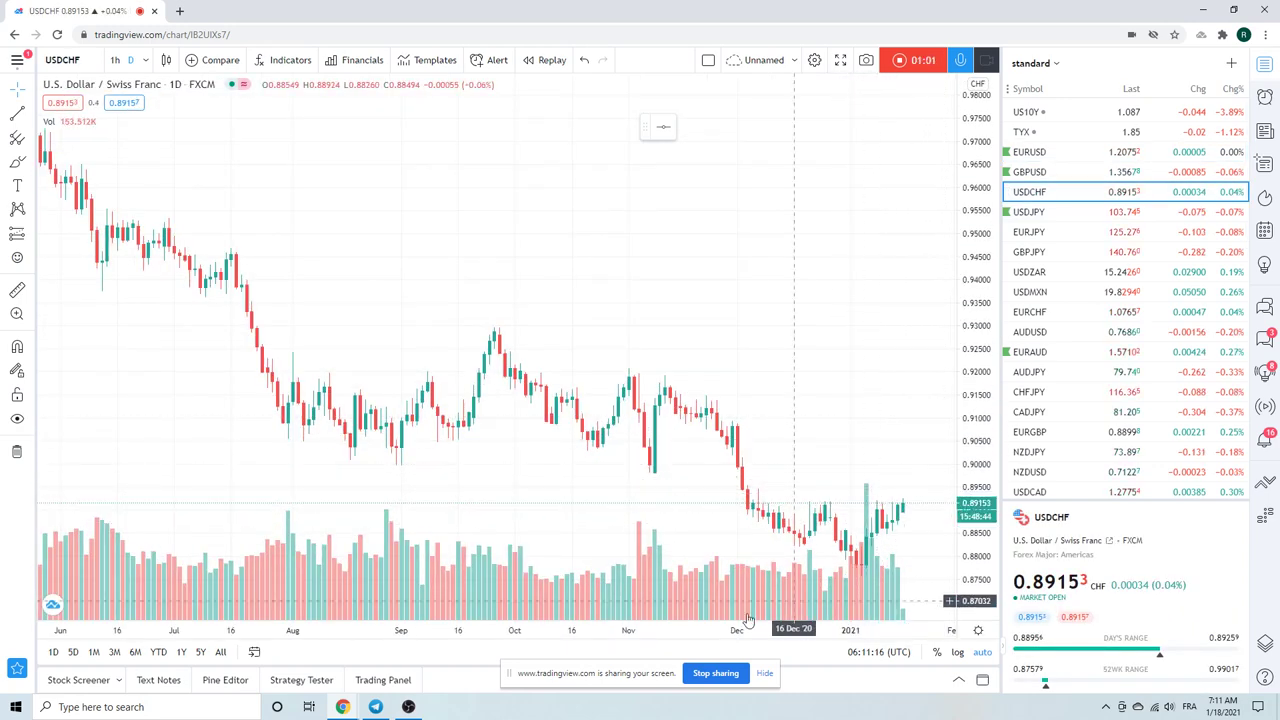
{"action": "right_click", "coordinate": [624, 588]}
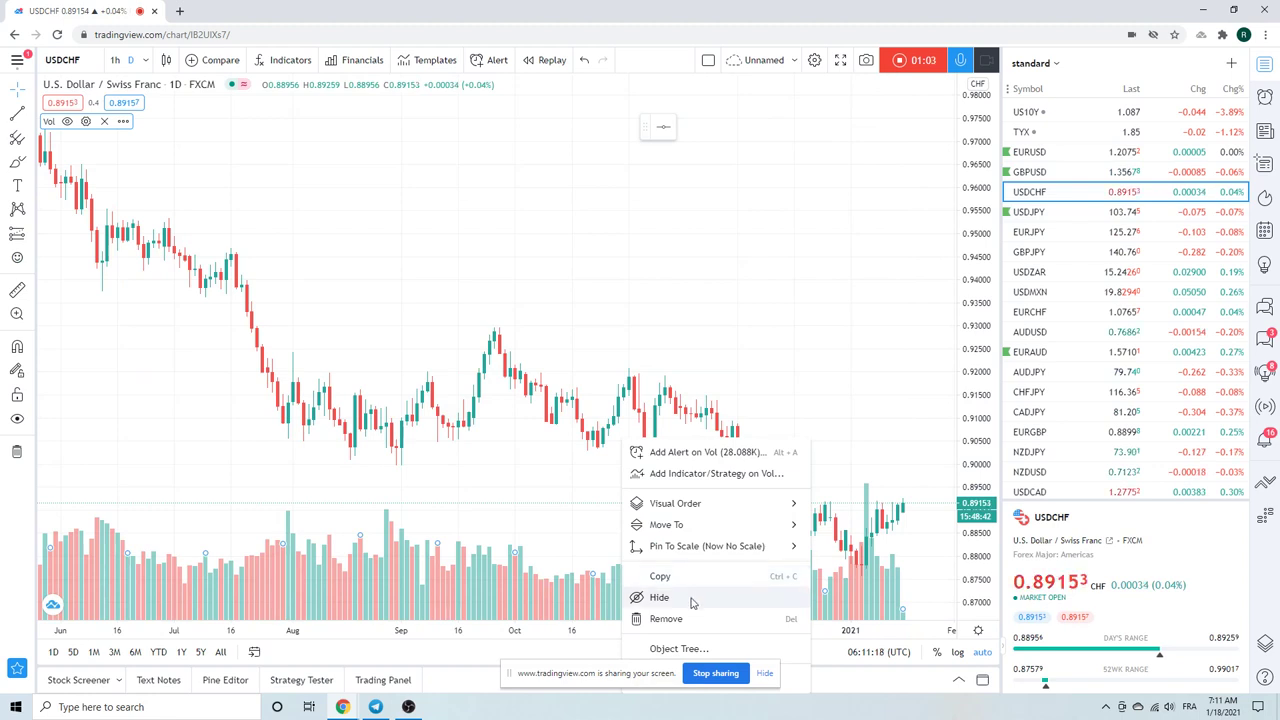
{"action": "left_click", "coordinate": [690, 597]}
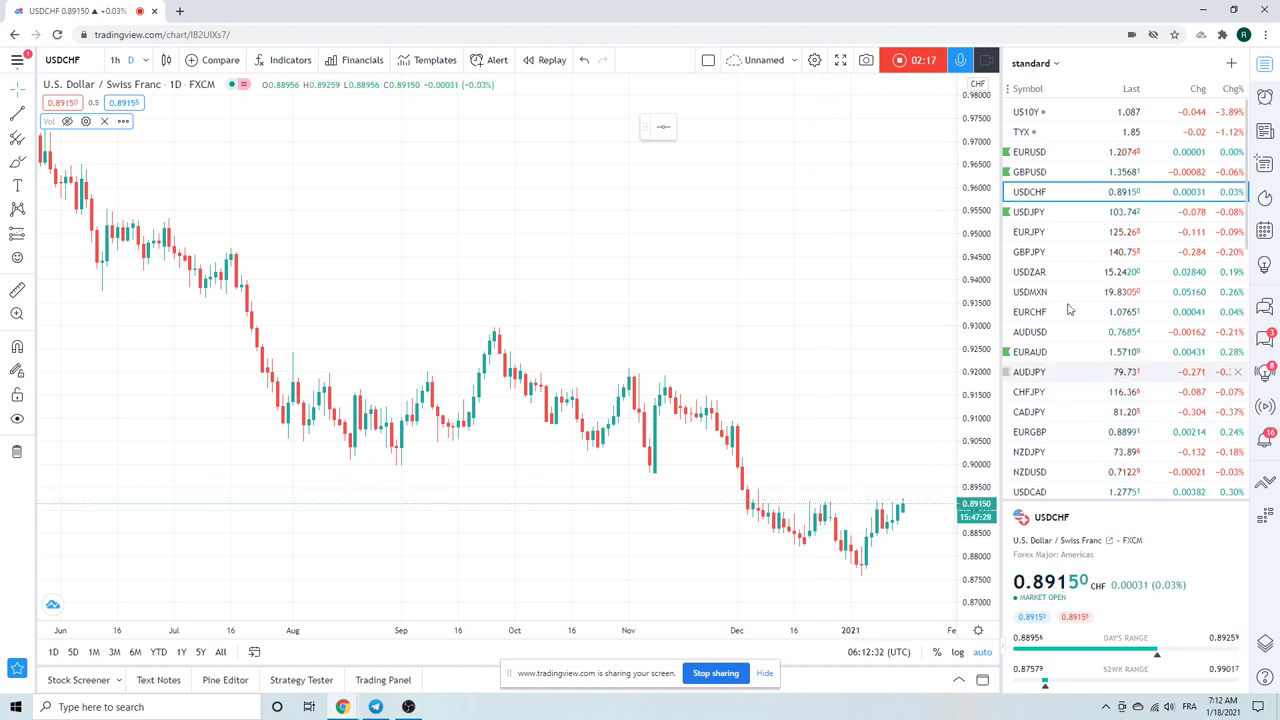
Step: Review the USDJPY daily chart zoomed out, then switch to EURJPY
{"action": "left_click", "coordinate": [1035, 214]}
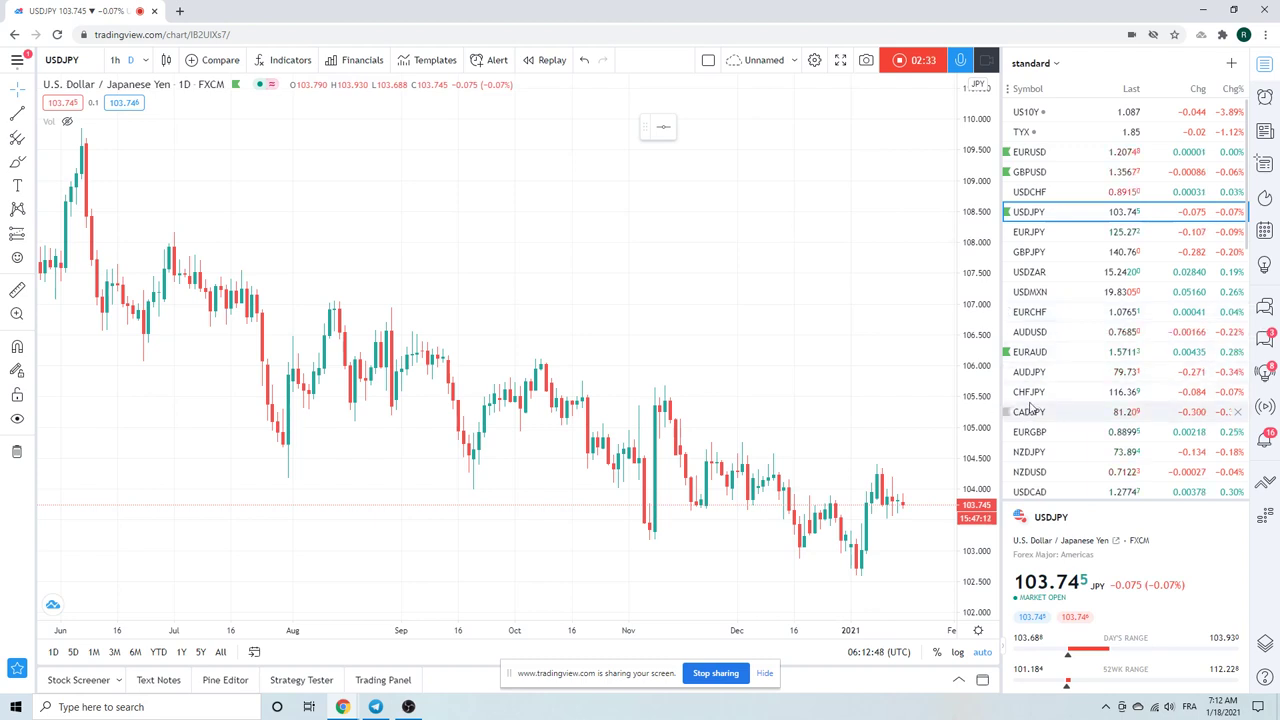
{"action": "scroll", "coordinate": [808, 349], "scroll_direction": "down", "scroll_amount": 4}
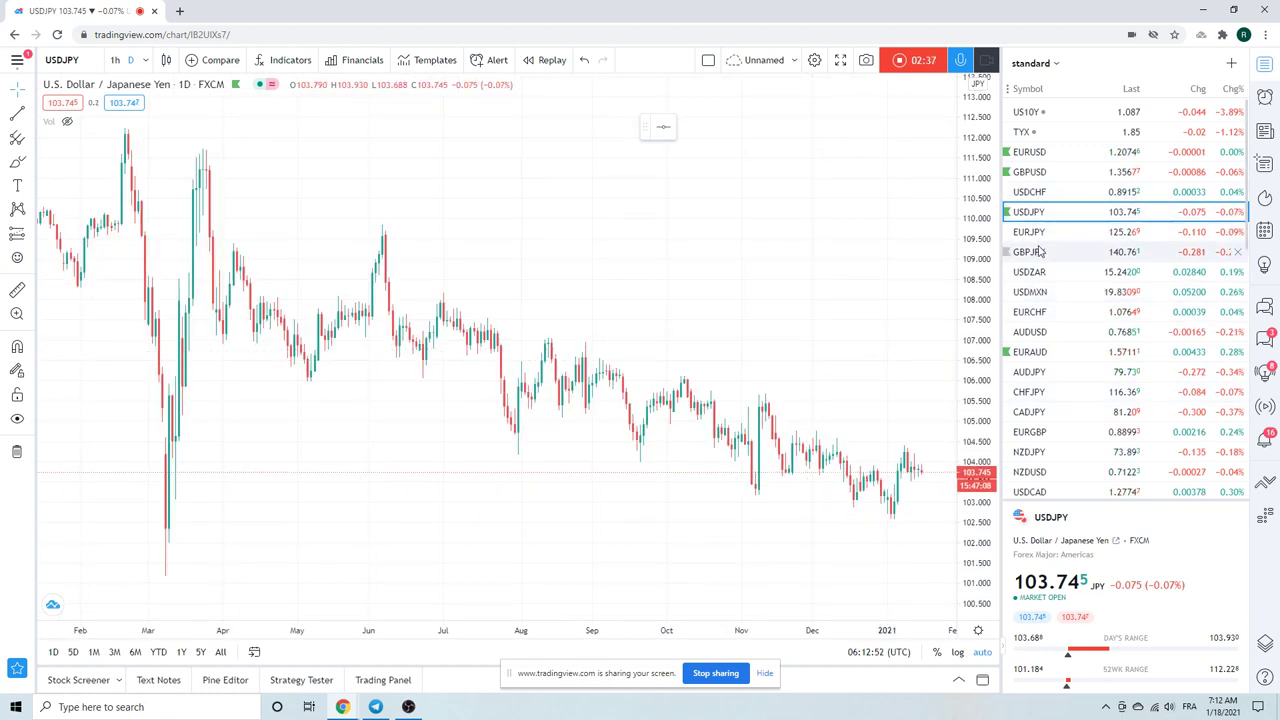
{"action": "left_click", "coordinate": [1030, 232]}
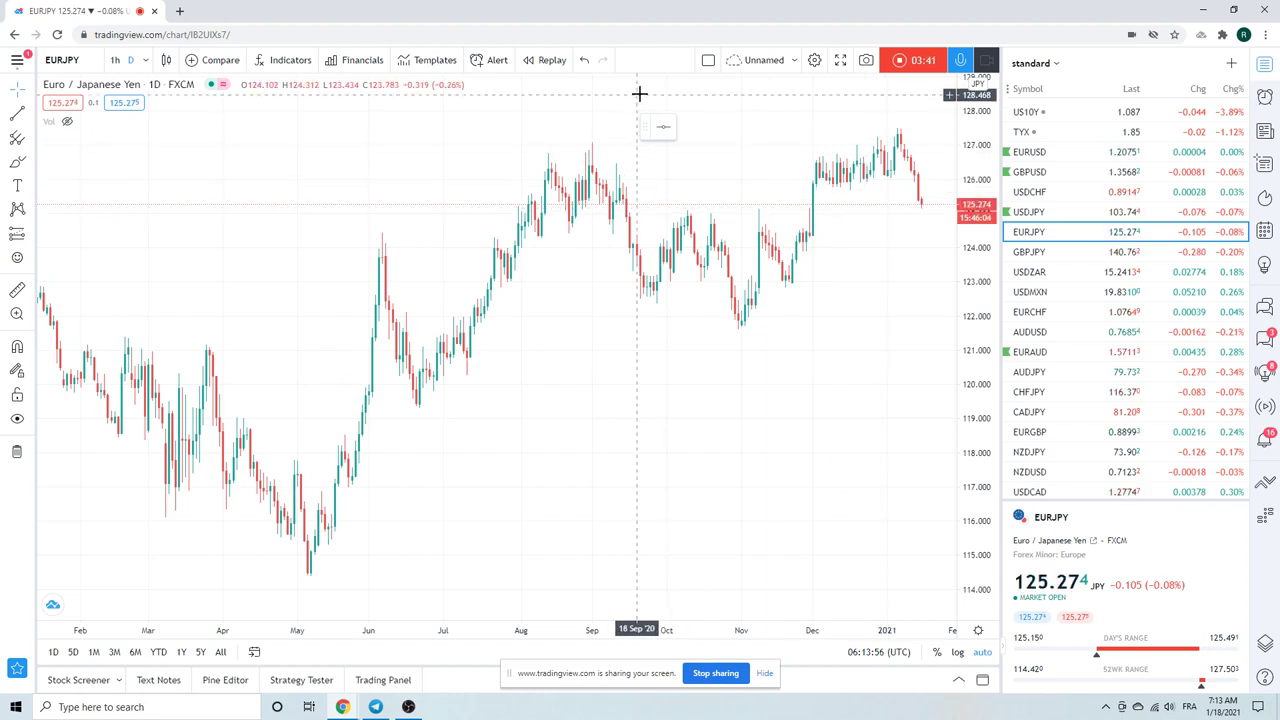
Step: Show USDZAR on the 4-hour interval and zoom in on its candles
{"action": "left_click", "coordinate": [1032, 272]}
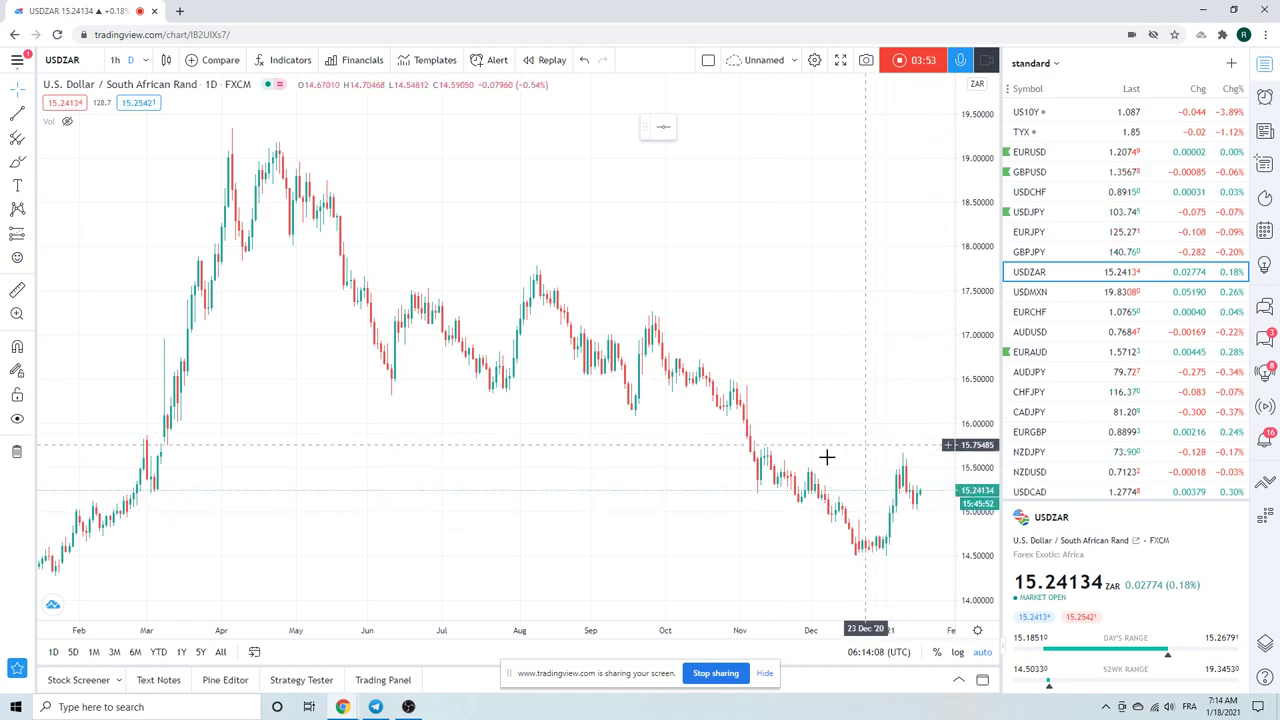
{"action": "left_click", "coordinate": [144, 62]}
{"action": "left_click", "coordinate": [200, 434]}
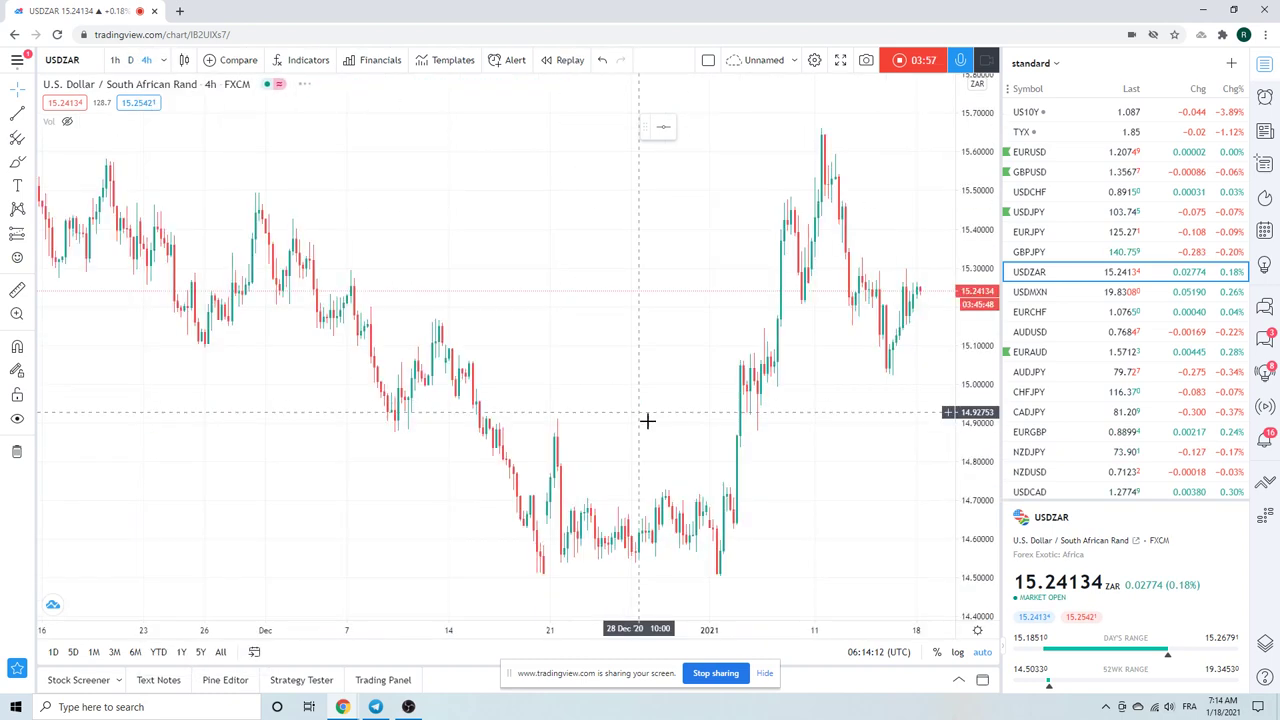
{"action": "scroll", "coordinate": [647, 421], "scroll_direction": "up", "scroll_amount": 5}
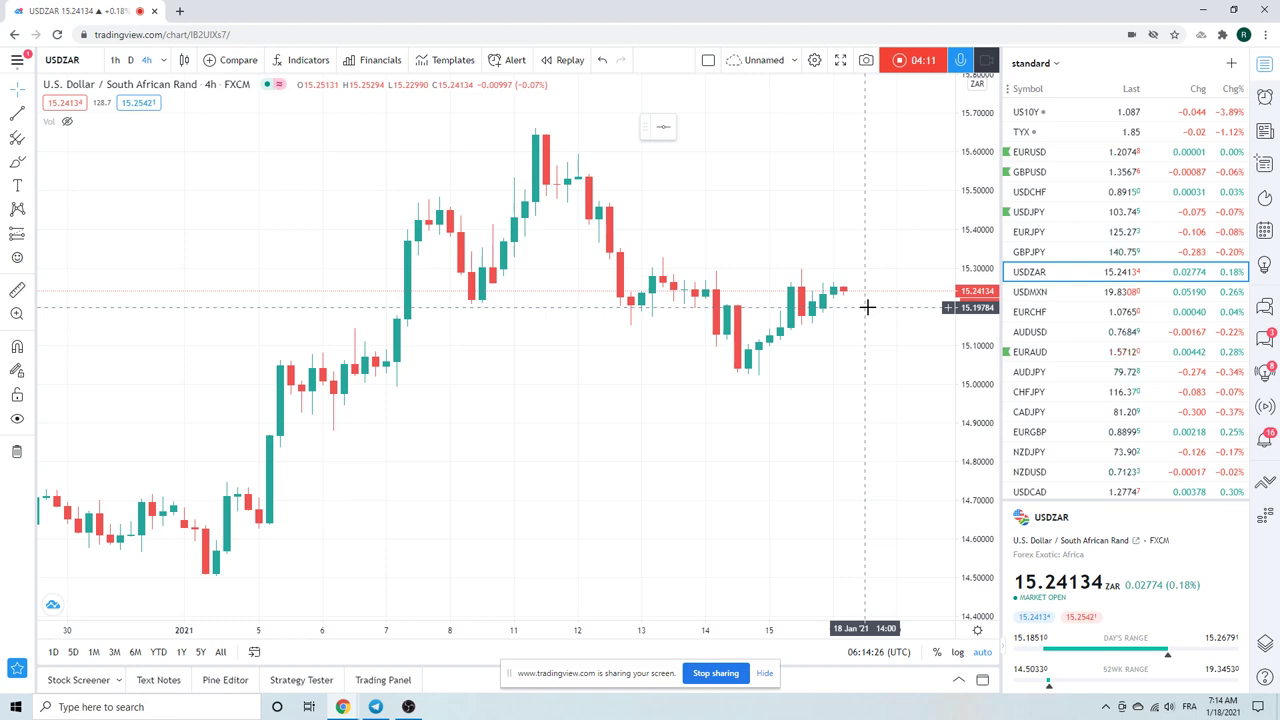
Step: Open USDMXN from the watchlist and zoom out then back in on its 4-hour candles
{"action": "left_click", "coordinate": [1046, 291]}
{"action": "scroll", "coordinate": [849, 289], "scroll_direction": "down", "scroll_amount": 3}
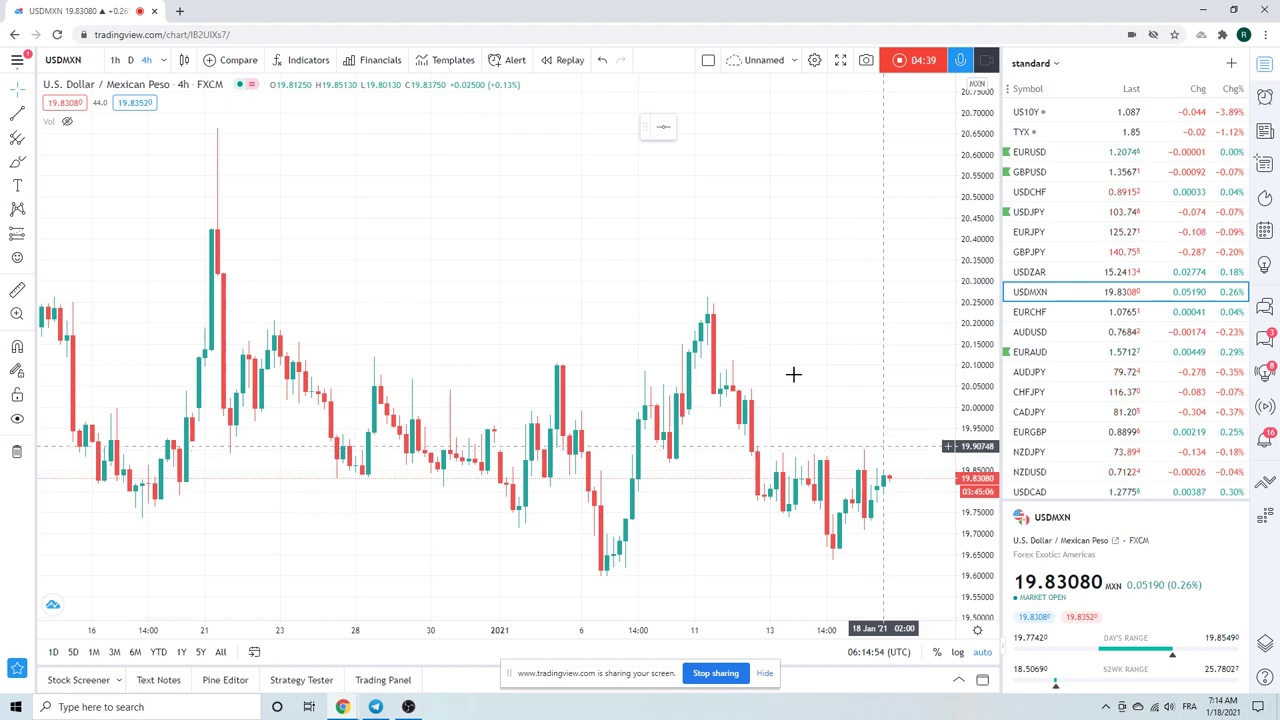
{"action": "scroll", "coordinate": [762, 335], "scroll_direction": "down", "scroll_amount": 3}
{"action": "scroll", "coordinate": [762, 335], "scroll_direction": "down", "scroll_amount": 4}
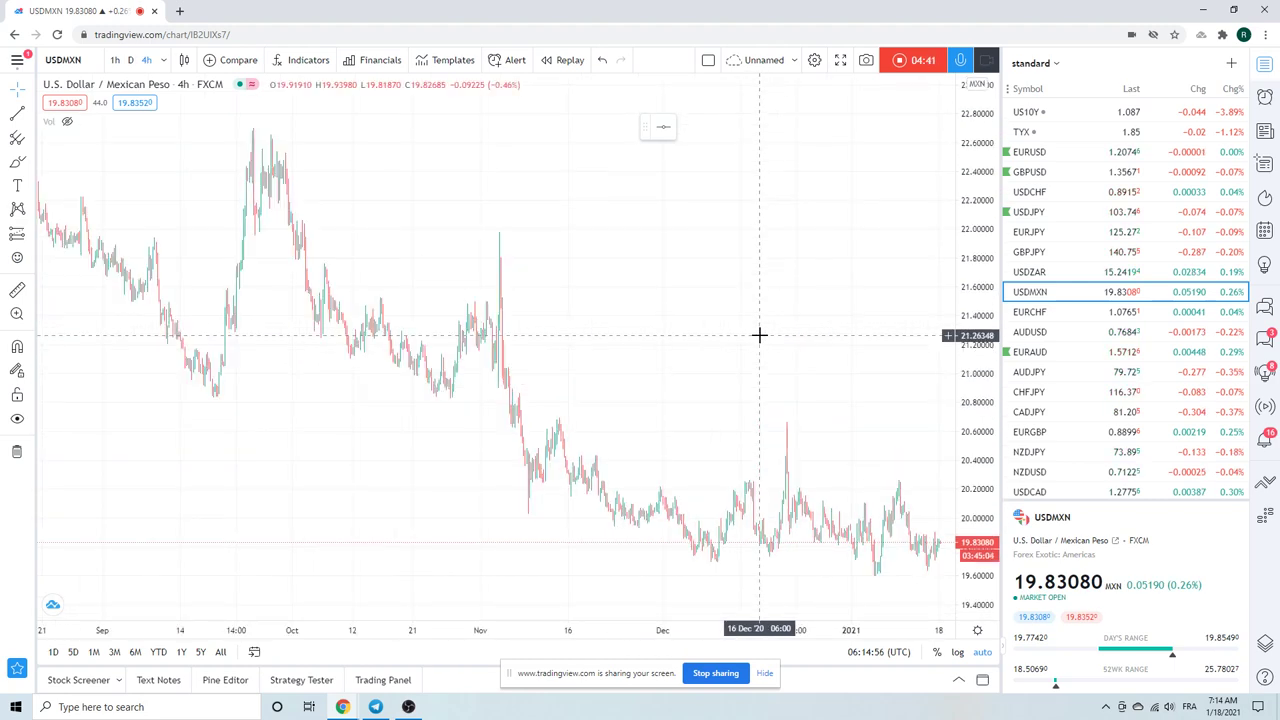
{"action": "scroll", "coordinate": [759, 335], "scroll_direction": "up", "scroll_amount": 3}
{"action": "scroll", "coordinate": [759, 335], "scroll_direction": "up", "scroll_amount": 2}
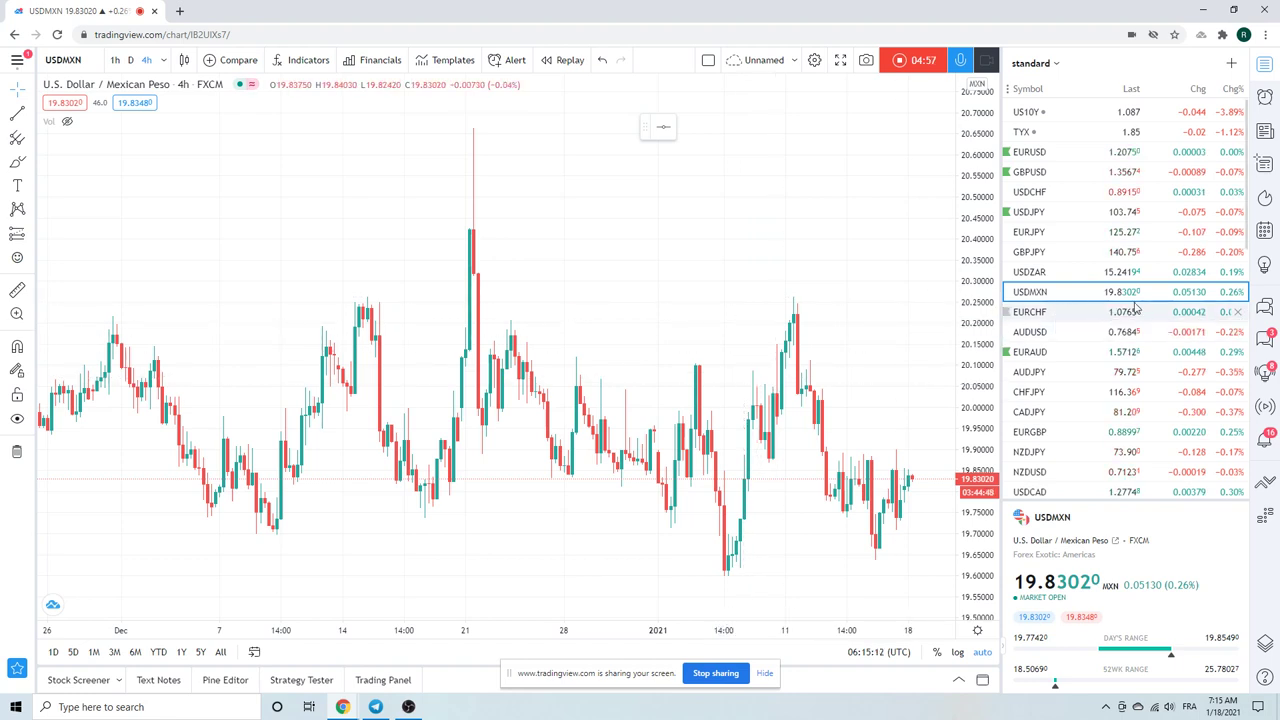
Step: Look over the EURCHF 4-hour chart at different zoom levels, then switch to AUDUSD
{"action": "left_click", "coordinate": [1040, 318]}
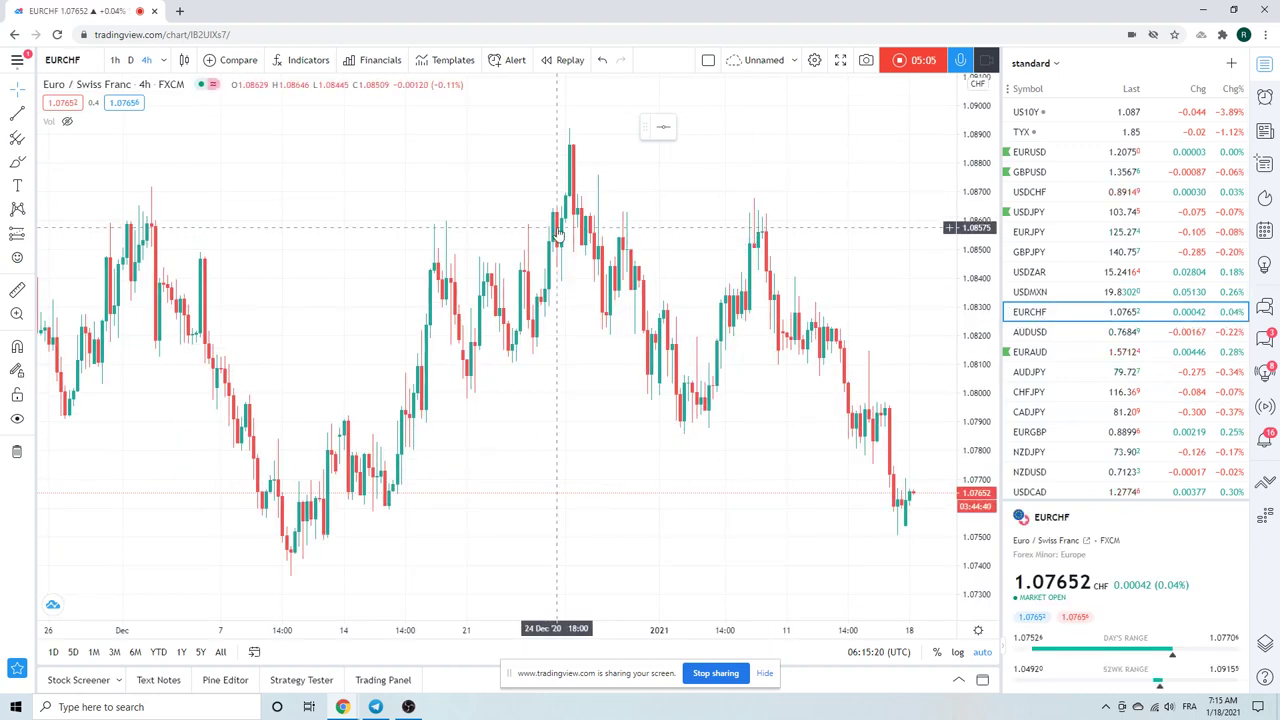
{"action": "scroll", "coordinate": [357, 251], "scroll_direction": "up", "scroll_amount": 2}
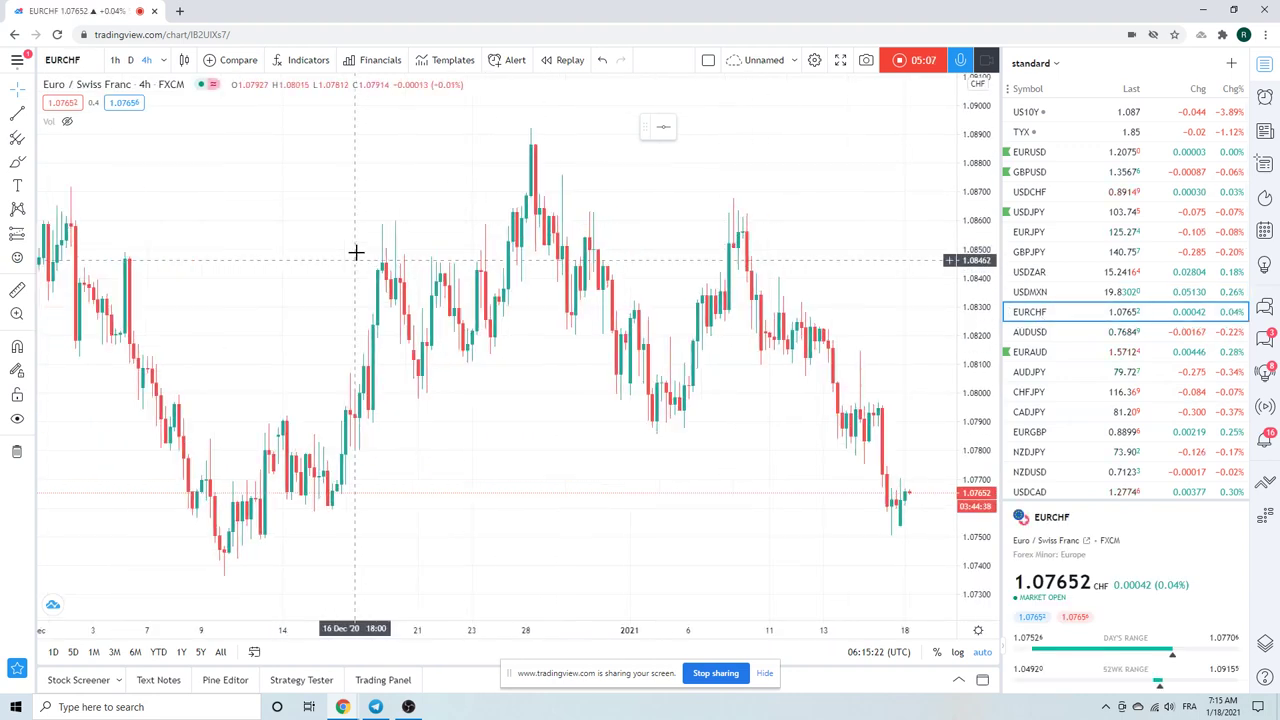
{"action": "scroll", "coordinate": [357, 251], "scroll_direction": "down", "scroll_amount": 3}
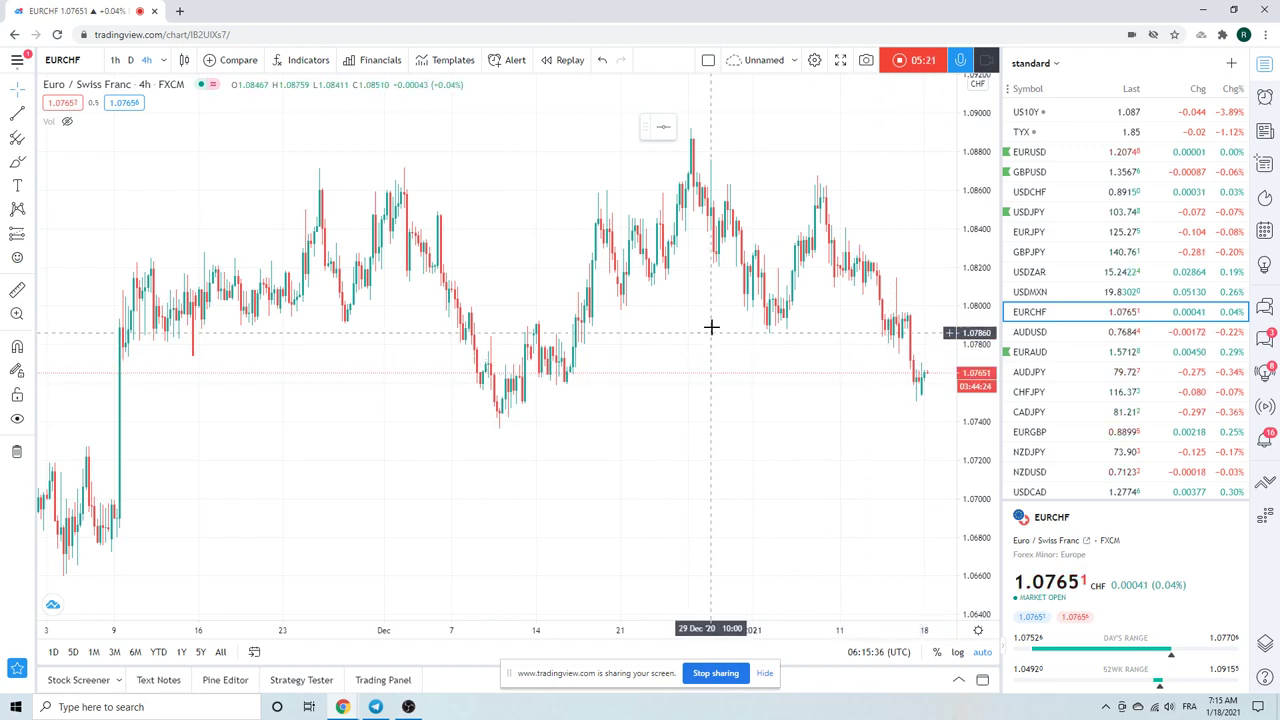
{"action": "scroll", "coordinate": [711, 327], "scroll_direction": "down", "scroll_amount": 1}
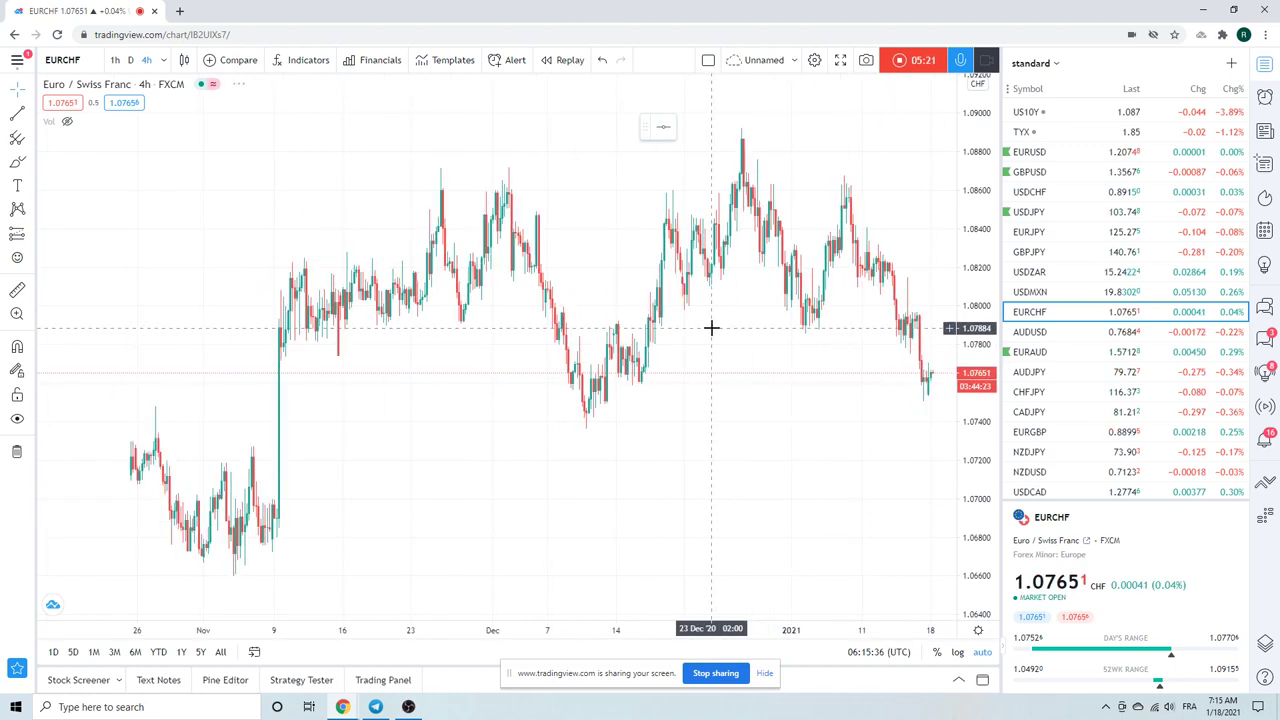
{"action": "left_click", "coordinate": [1040, 338]}
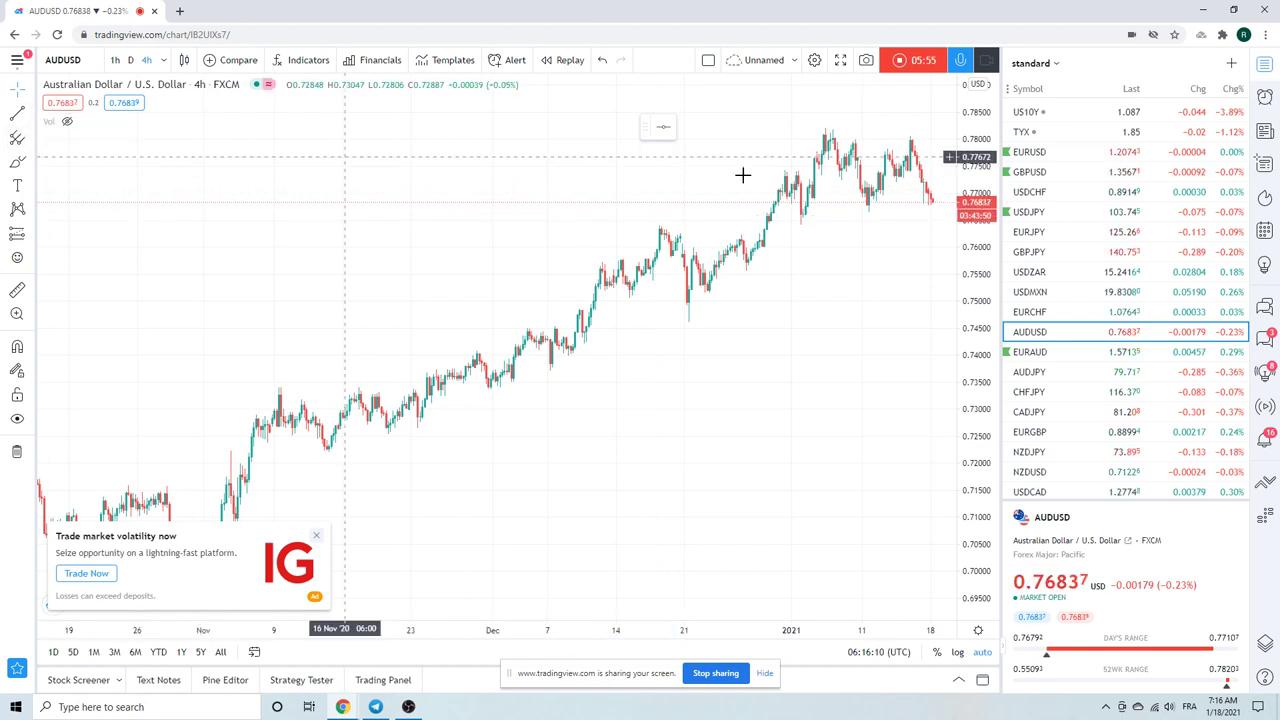
Step: Zoom in on the recent AUDUSD 4-hour candles
{"action": "scroll", "coordinate": [730, 260], "scroll_direction": "up", "scroll_amount": 4}
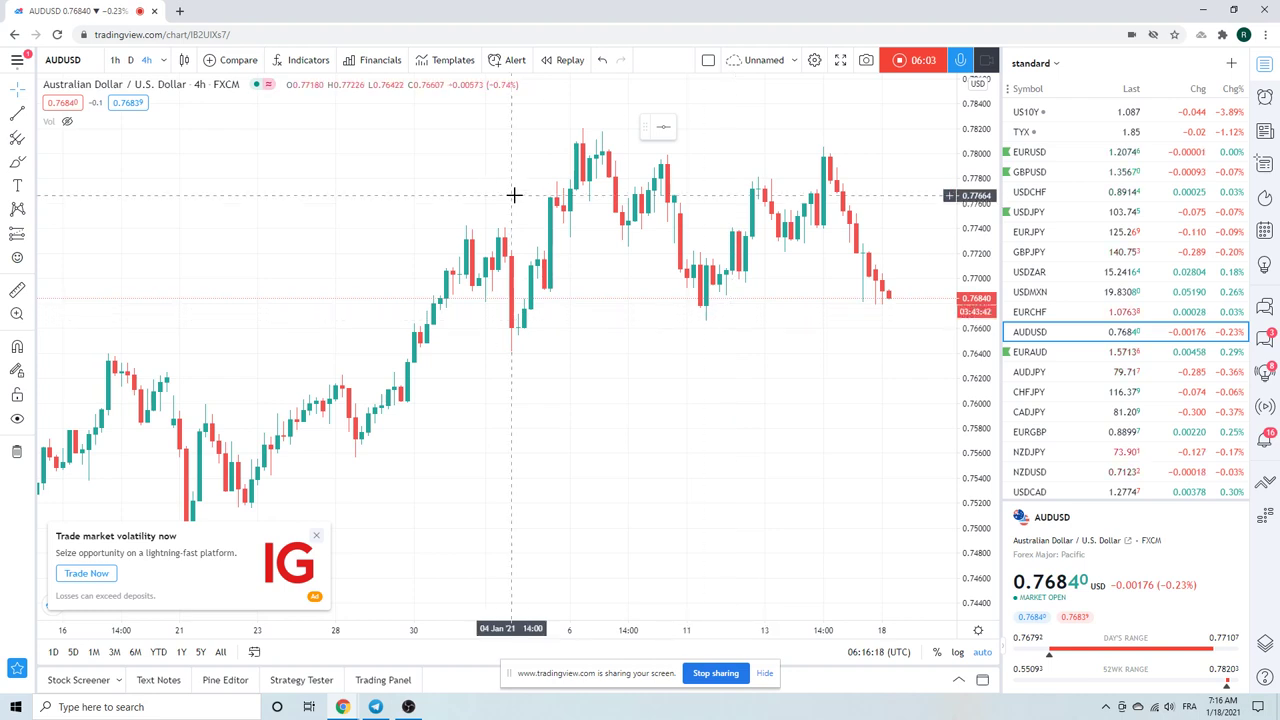
Step: Draw an Extended line through the early-January low and the 12 Jan low
{"action": "left_click", "coordinate": [30, 114]}
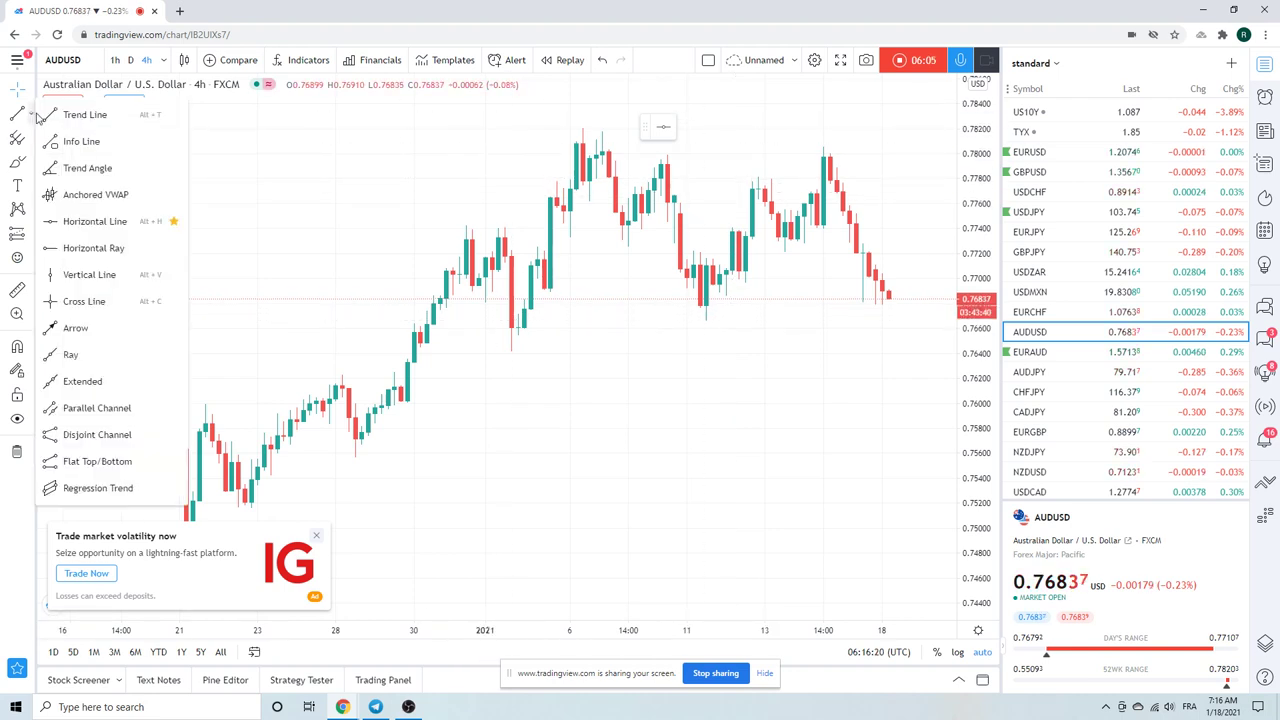
{"action": "left_click", "coordinate": [86, 383]}
{"action": "left_click", "coordinate": [511, 353]}
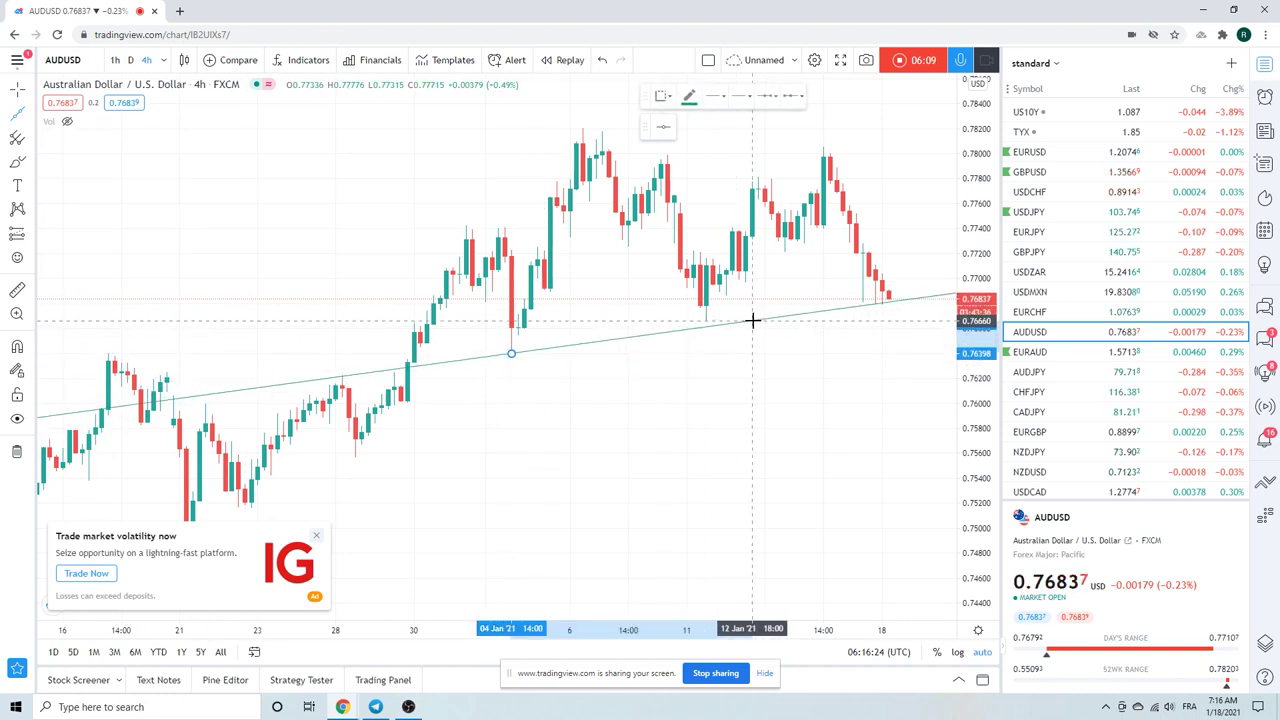
{"action": "left_click", "coordinate": [752, 318]}
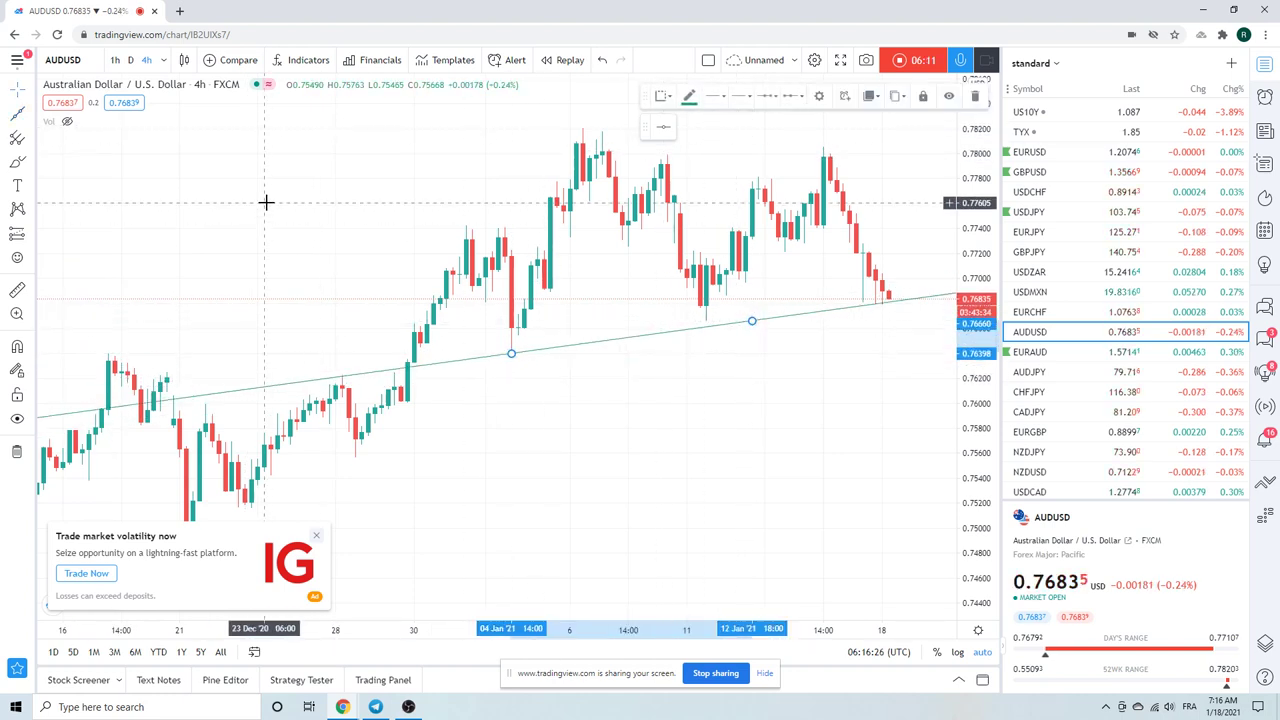
Step: Switch the AUDUSD chart to 1-hour candles to view the trend line
{"action": "scroll", "coordinate": [825, 315], "scroll_direction": "down", "scroll_amount": 4}
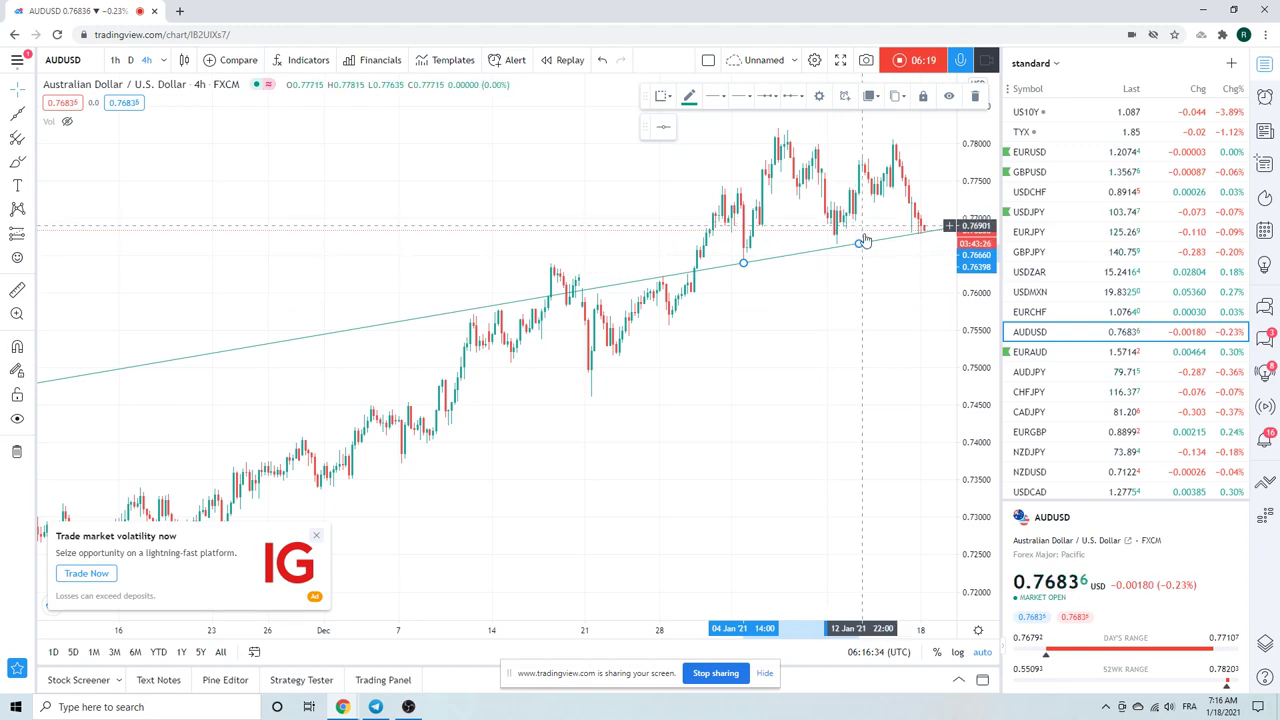
{"action": "scroll", "coordinate": [600, 250], "scroll_direction": "up", "scroll_amount": 5}
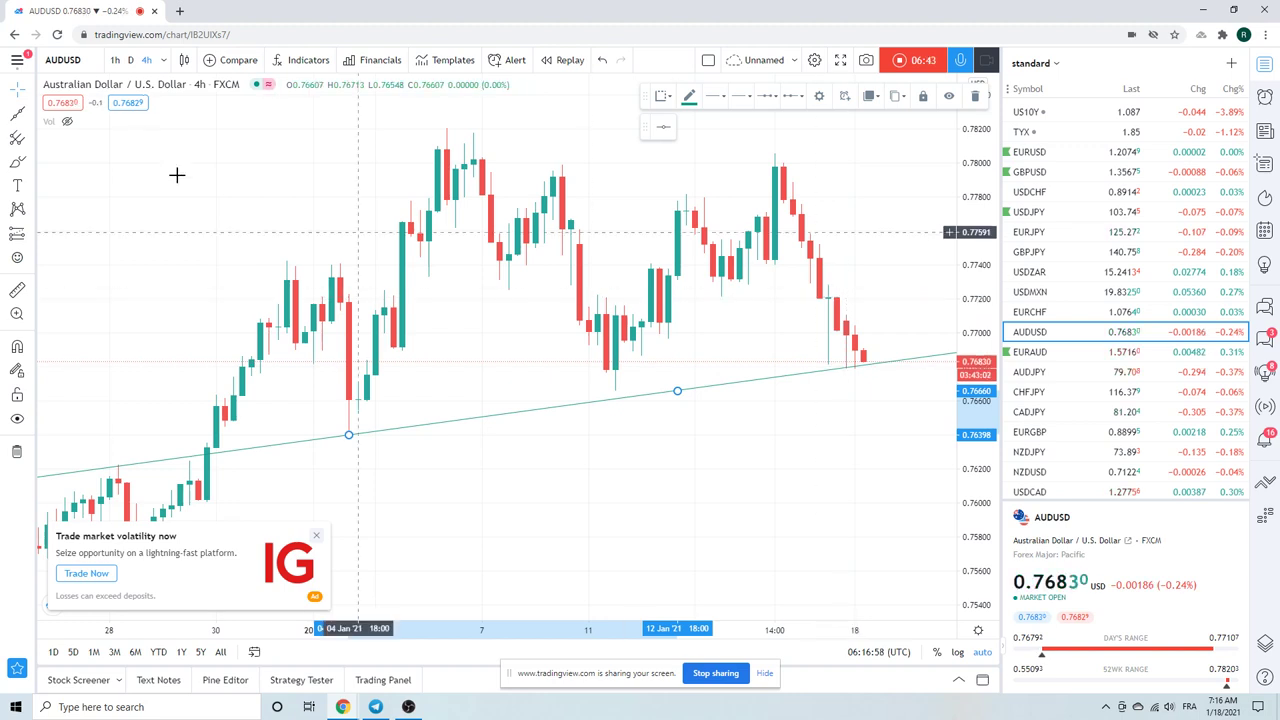
{"action": "left_click", "coordinate": [115, 60]}
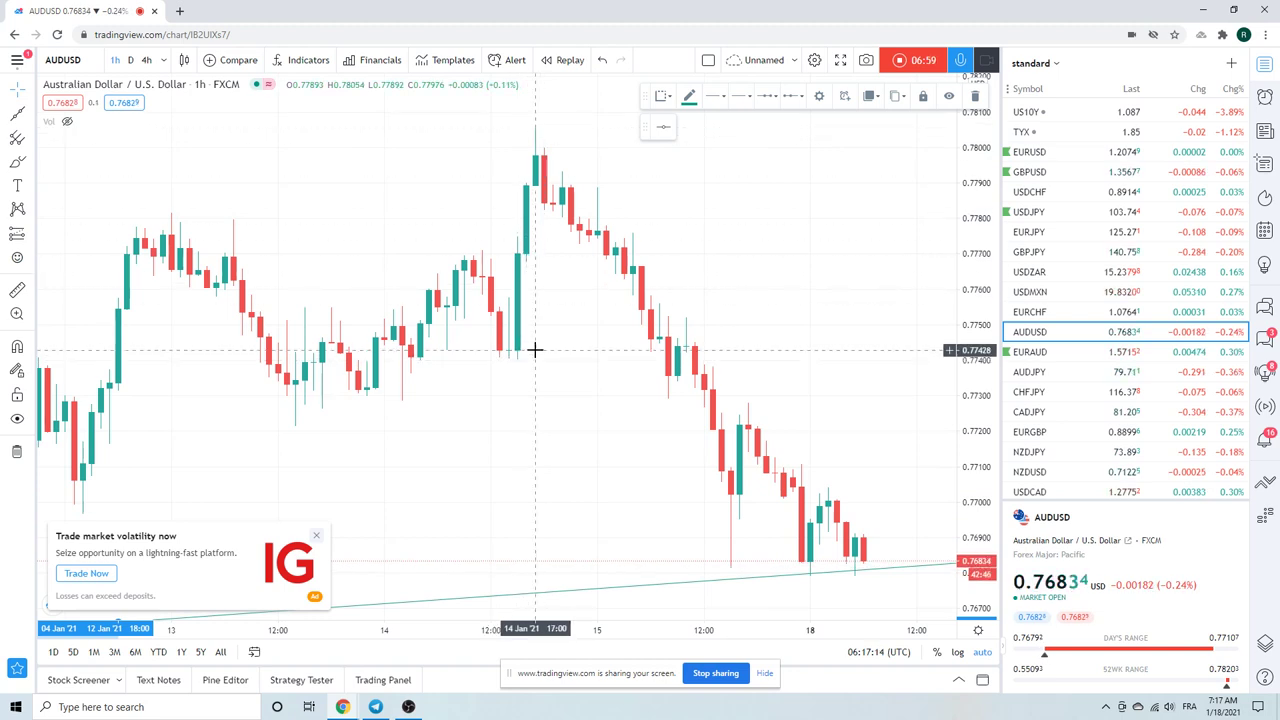
Step: Open AUDJPY from the watchlist and zoom out to show candles back to late December
{"action": "left_click", "coordinate": [1033, 375]}
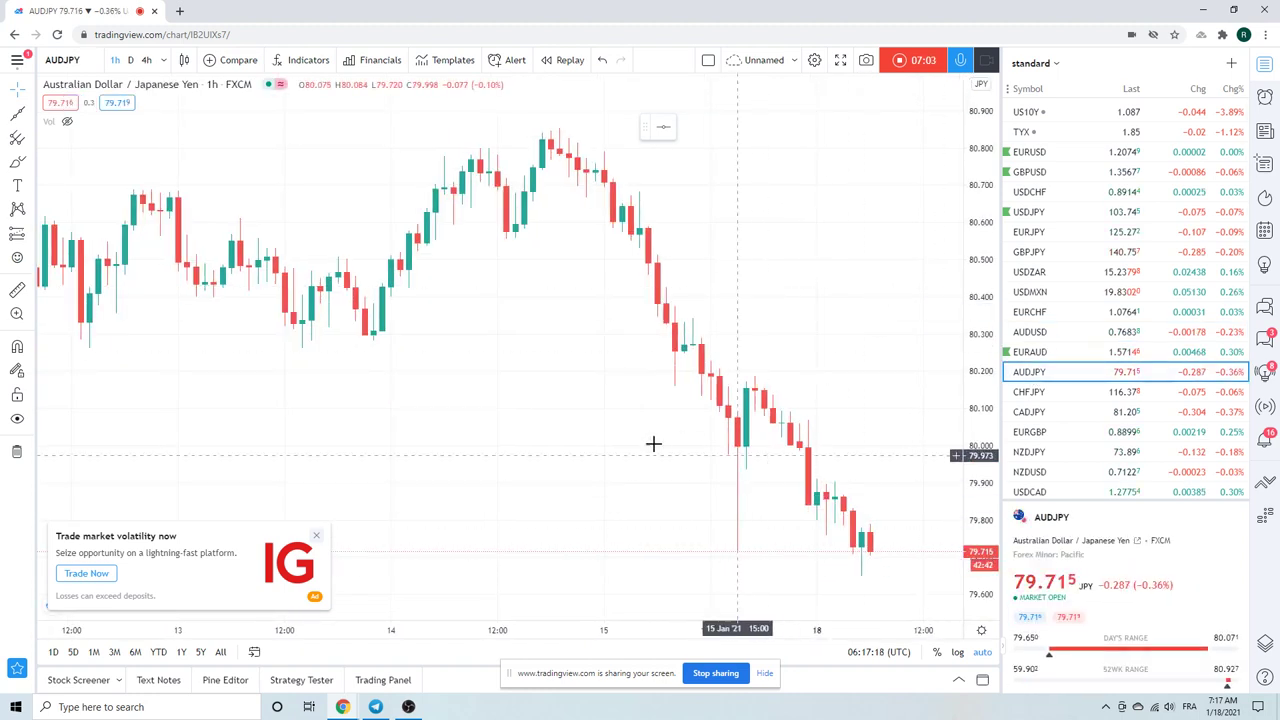
{"action": "scroll", "coordinate": [757, 320], "scroll_direction": "down", "scroll_amount": 3}
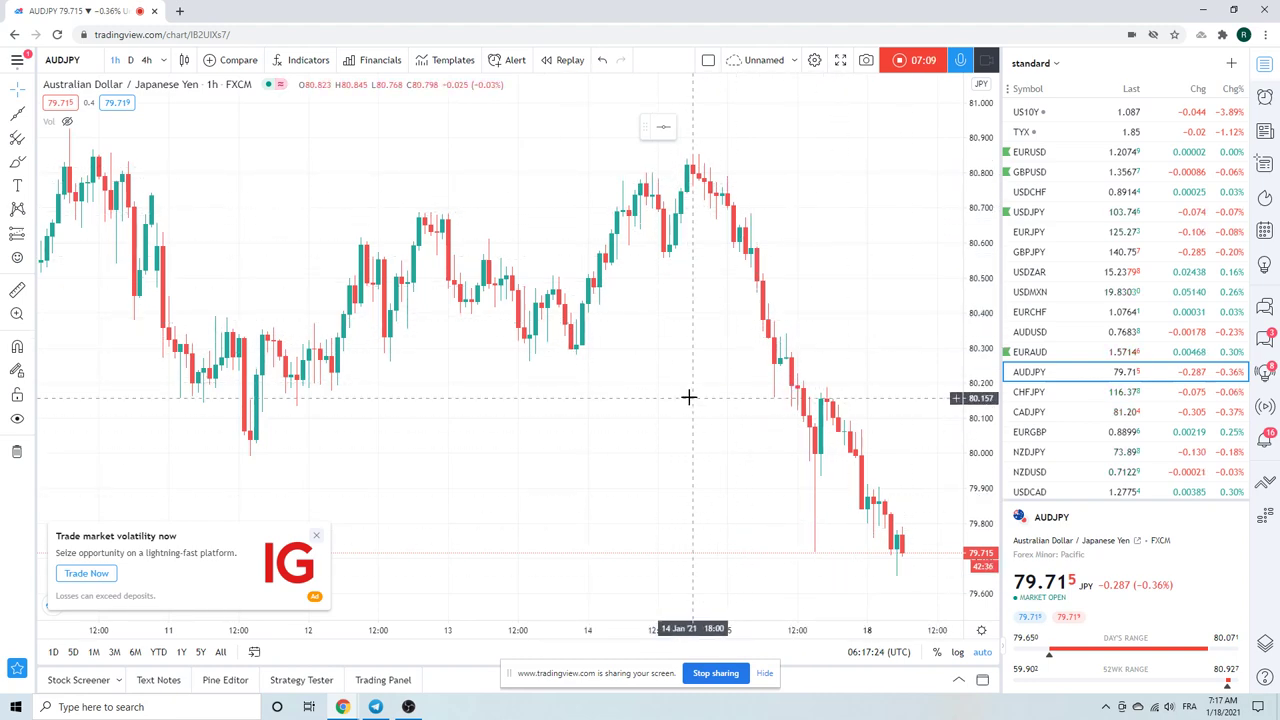
{"action": "scroll", "coordinate": [665, 347], "scroll_direction": "down", "scroll_amount": 3}
{"action": "scroll", "coordinate": [665, 347], "scroll_direction": "down", "scroll_amount": 3}
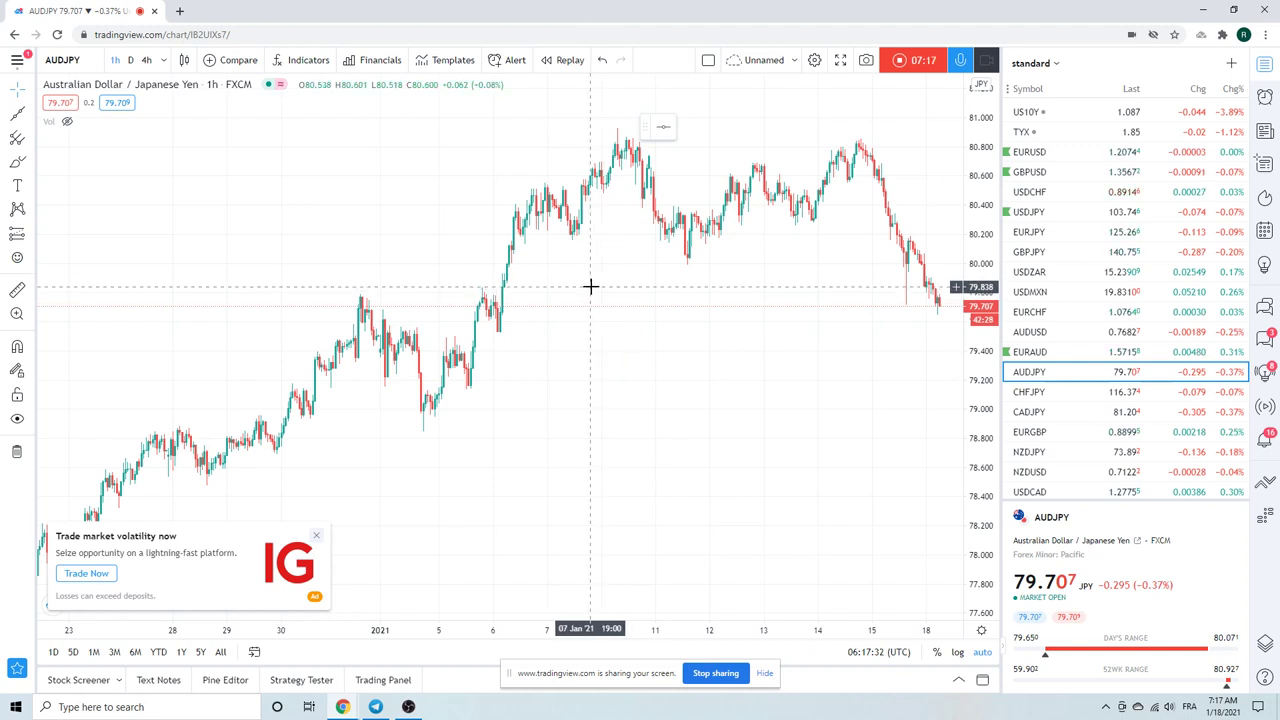
Step: Check the CHFJPY hourly chart zoomed in, then switch to CADJPY
{"action": "left_click", "coordinate": [1030, 392]}
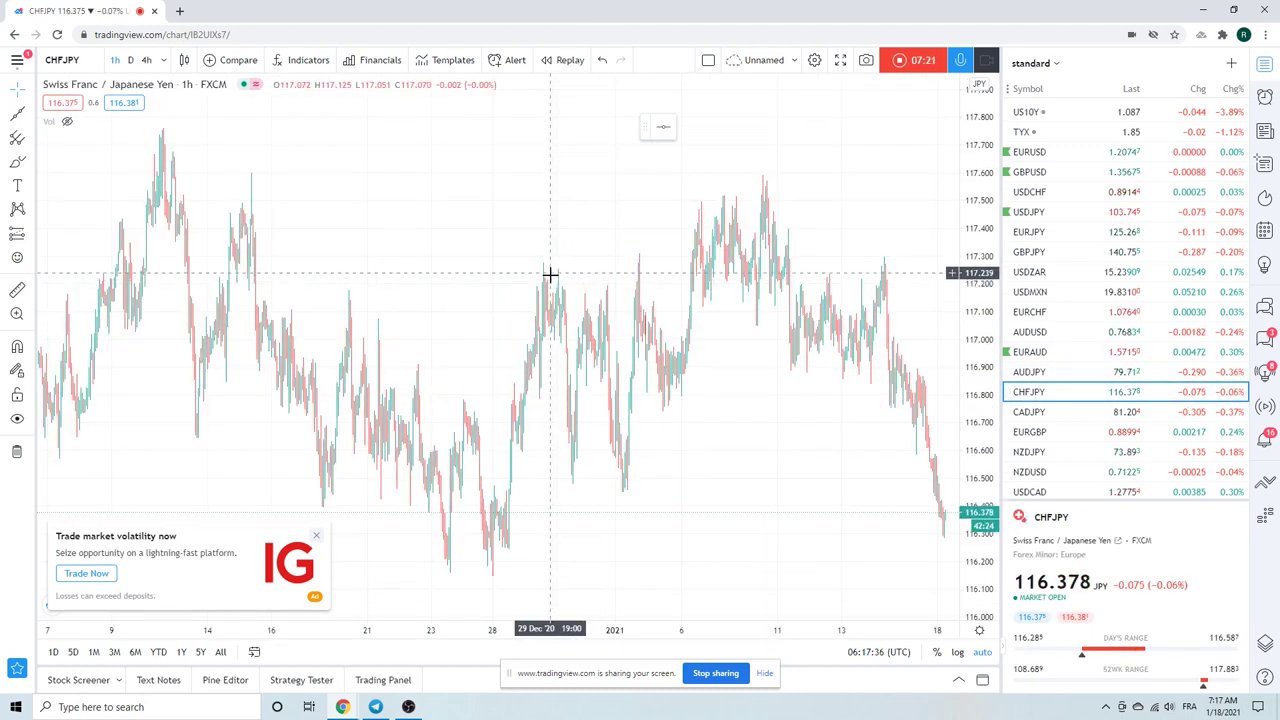
{"action": "scroll", "coordinate": [553, 279], "scroll_direction": "up", "scroll_amount": 4}
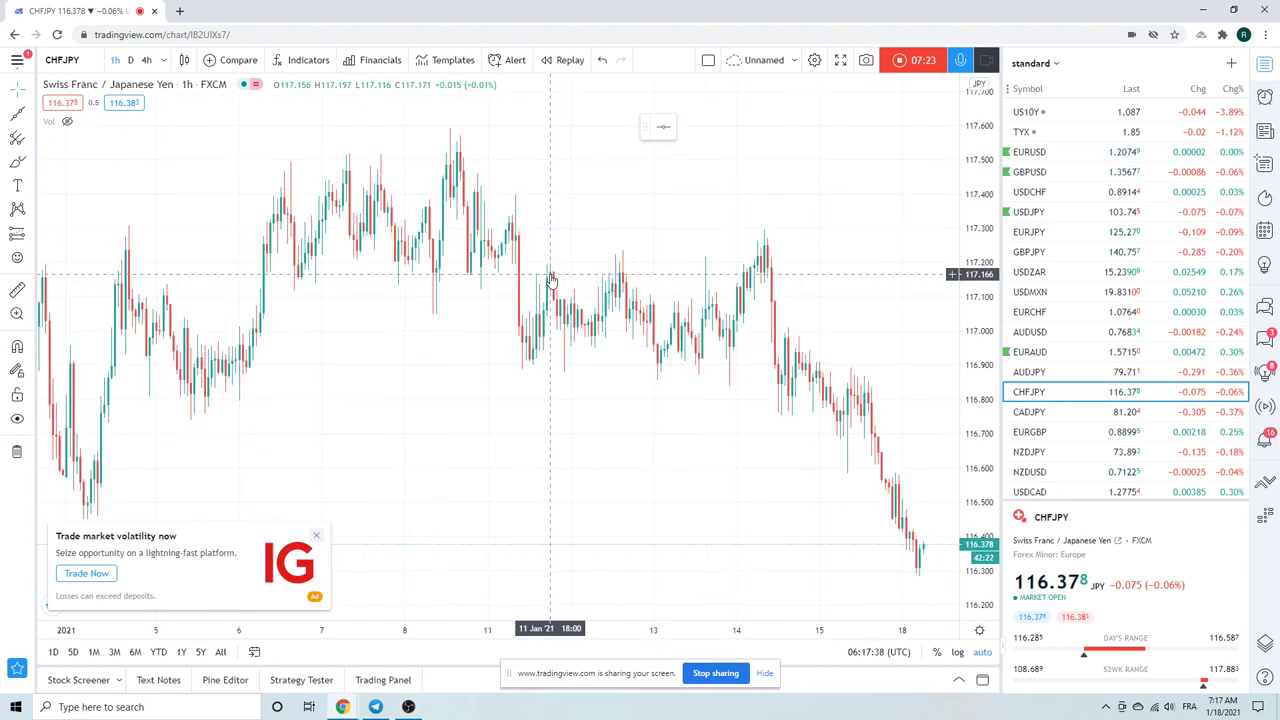
{"action": "left_click", "coordinate": [1045, 413]}
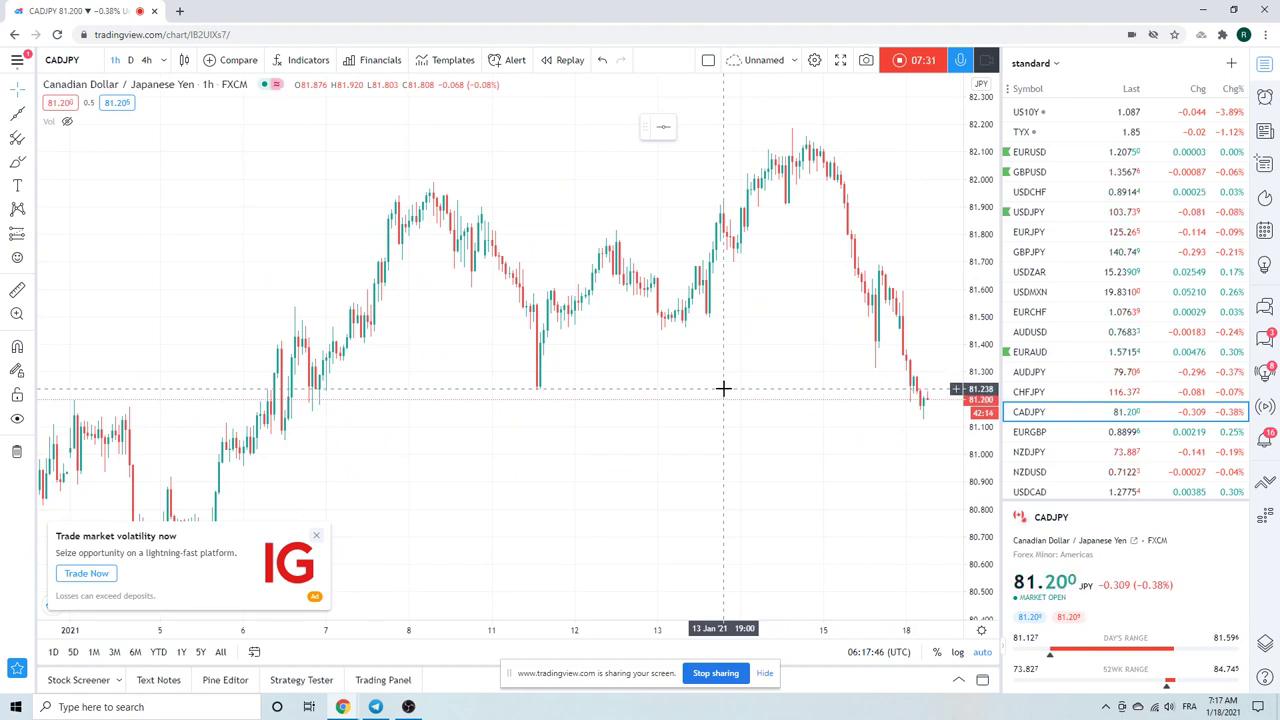
Step: Switch the CADJPY chart to daily candles and zoom out
{"action": "left_click", "coordinate": [130, 60]}
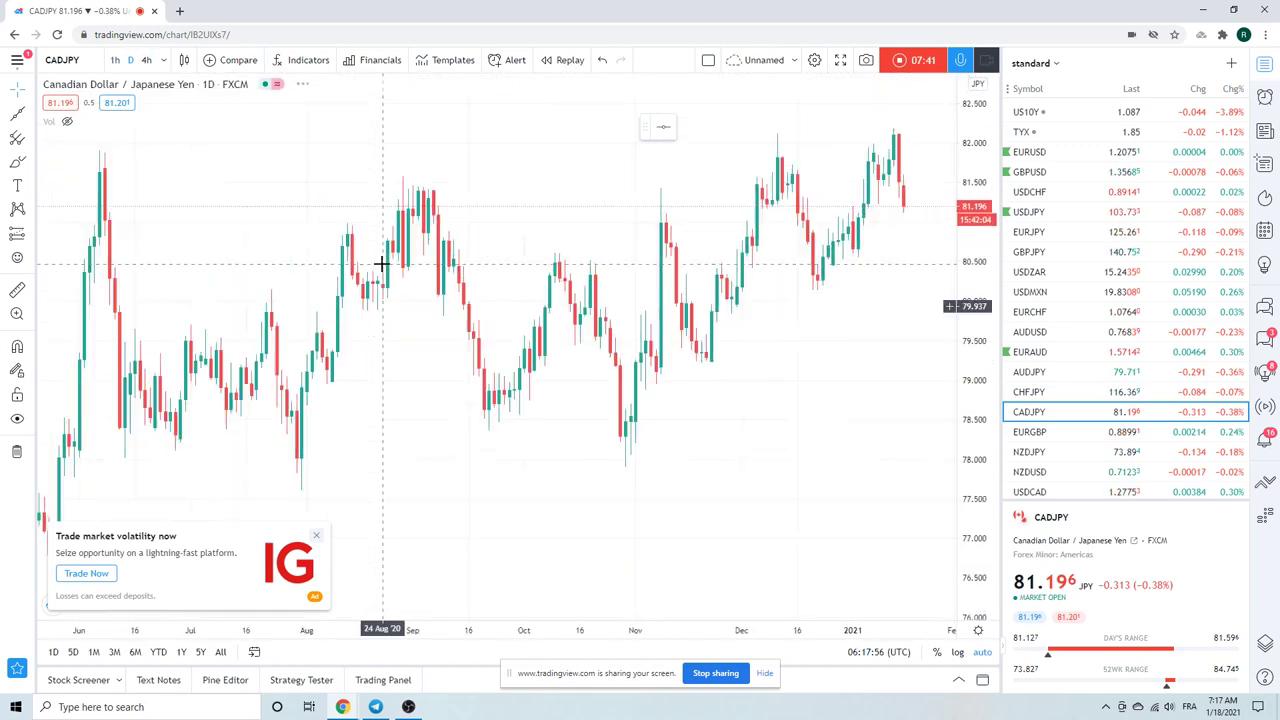
{"action": "scroll", "coordinate": [383, 260], "scroll_direction": "up", "scroll_amount": 5}
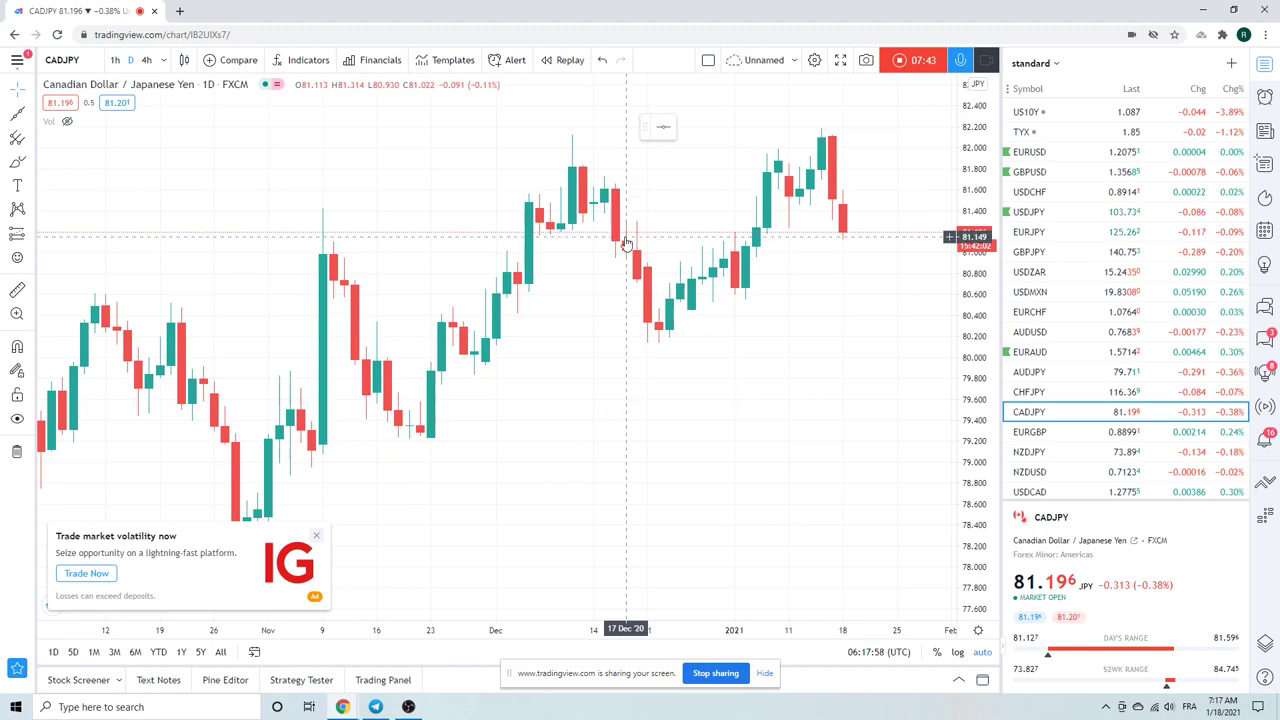
{"action": "scroll", "coordinate": [466, 160], "scroll_direction": "down", "scroll_amount": 5}
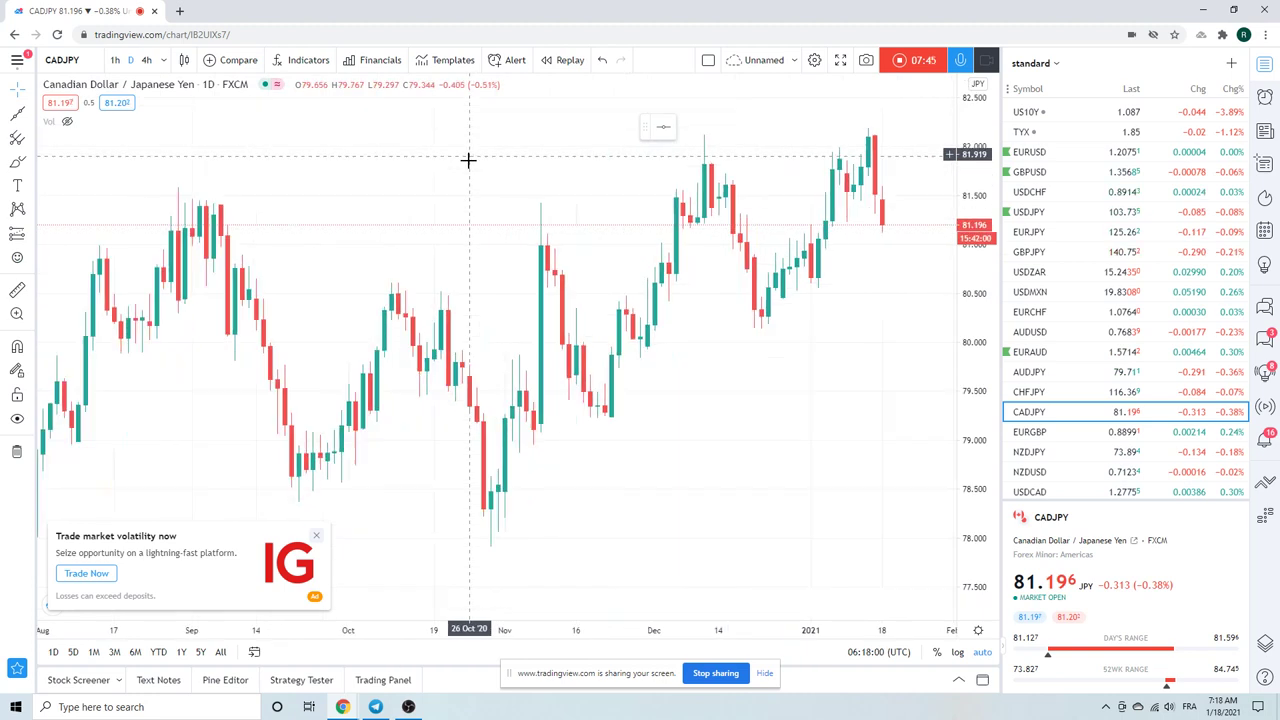
Step: Draw a rising trend line joining the 30 Oct low and the 18 Dec low
{"action": "left_click", "coordinate": [33, 117]}
{"action": "left_click", "coordinate": [160, 382]}
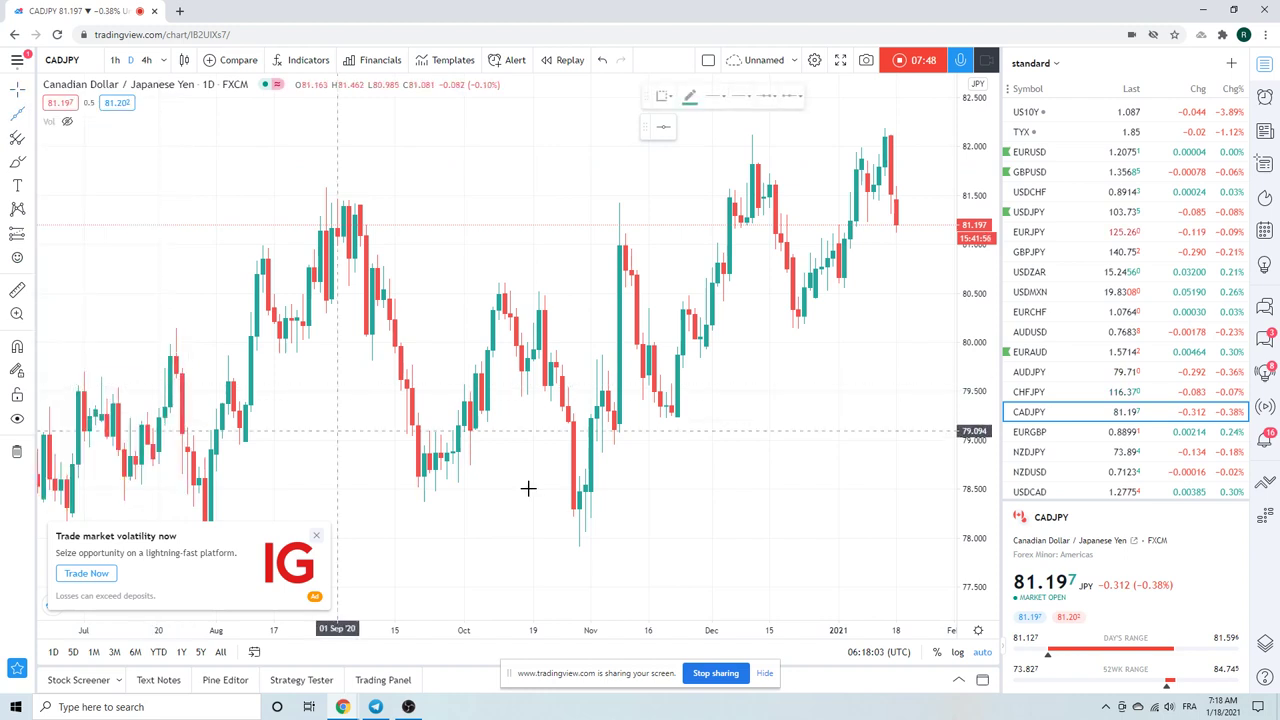
{"action": "left_click", "coordinate": [586, 545]}
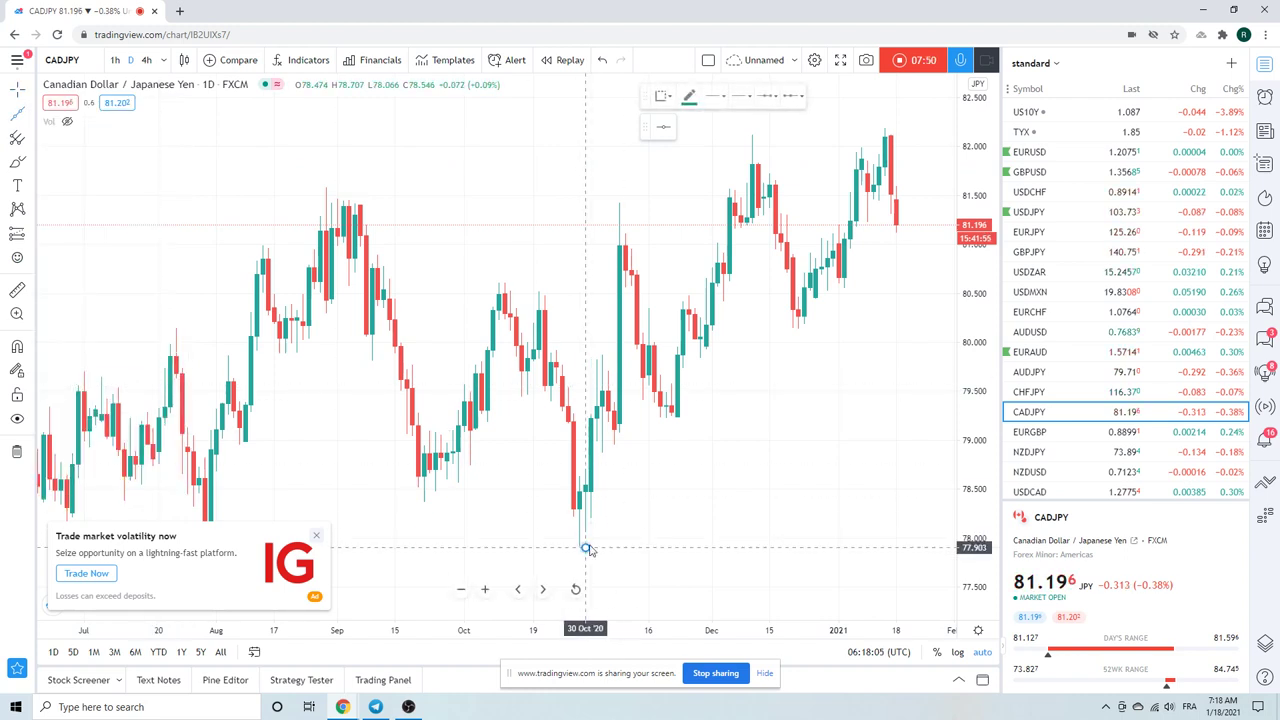
{"action": "left_click", "coordinate": [786, 346]}
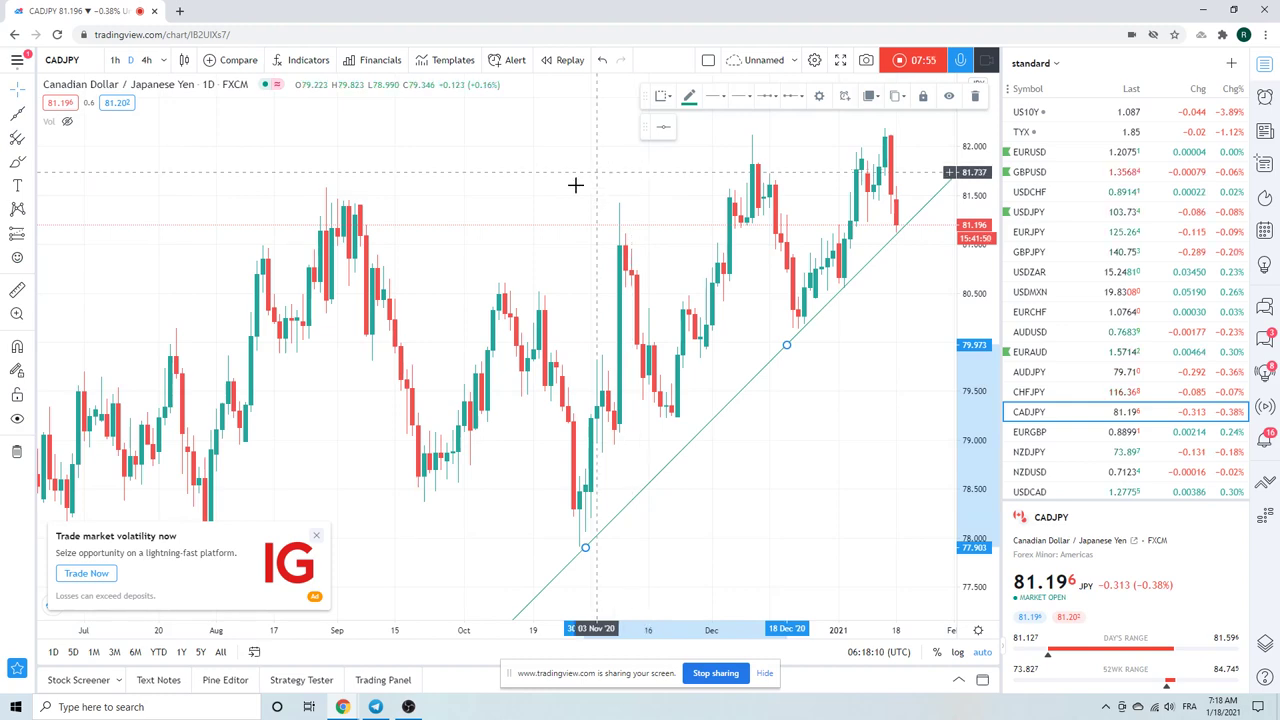
{"action": "scroll", "coordinate": [478, 245], "scroll_direction": "up", "scroll_amount": 2}
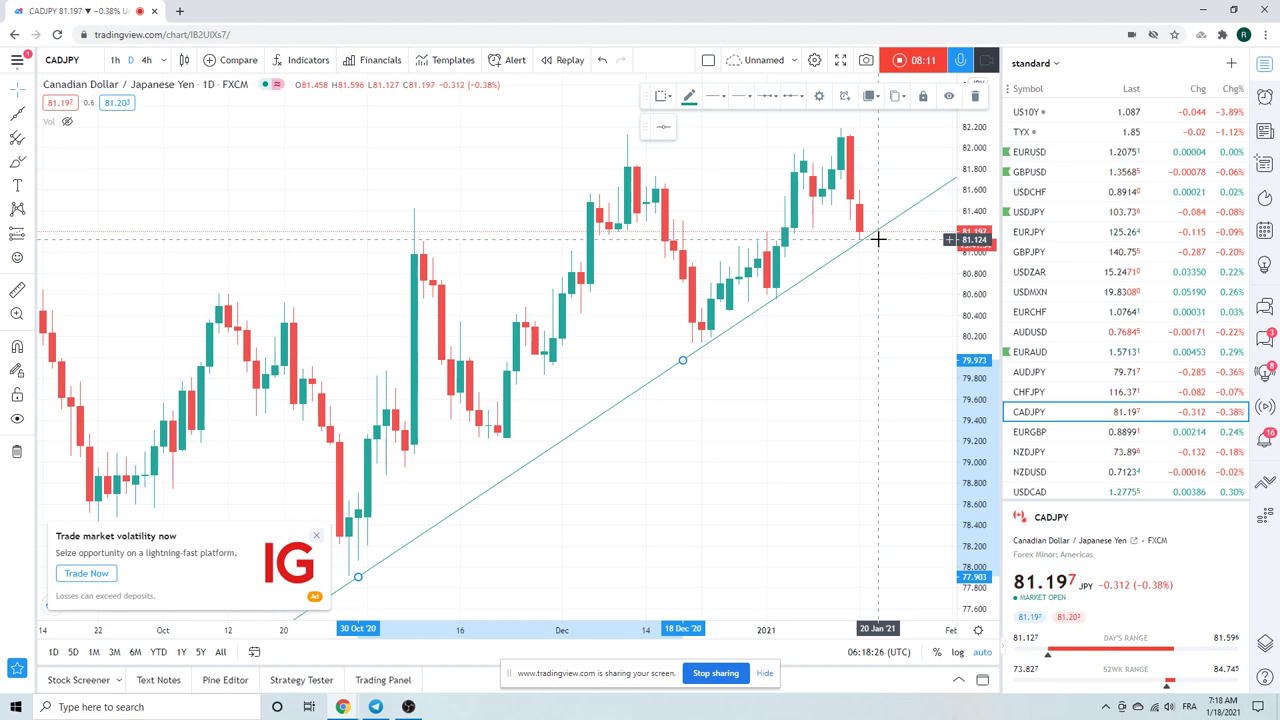
{"action": "scroll", "coordinate": [1080, 240], "scroll_direction": "down", "scroll_amount": 2}
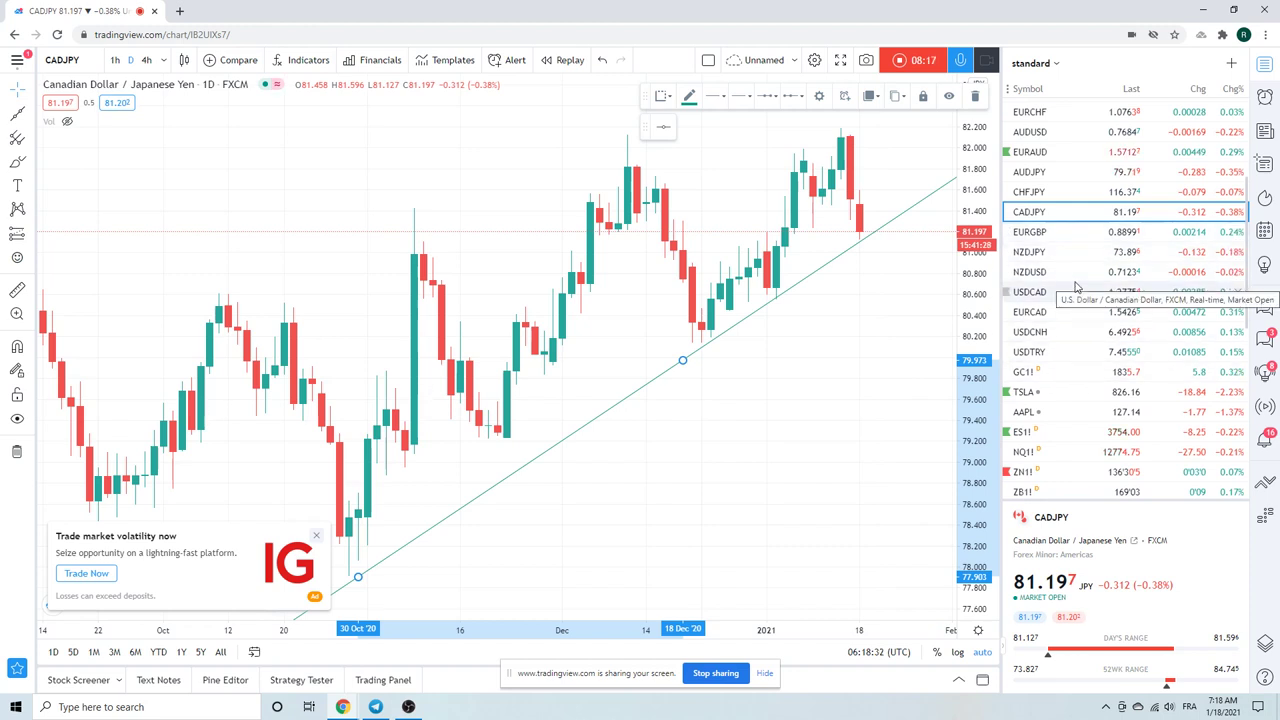
Step: Open EURGBP from the watchlist and zoom out so the daily candles reach March
{"action": "left_click", "coordinate": [1046, 236]}
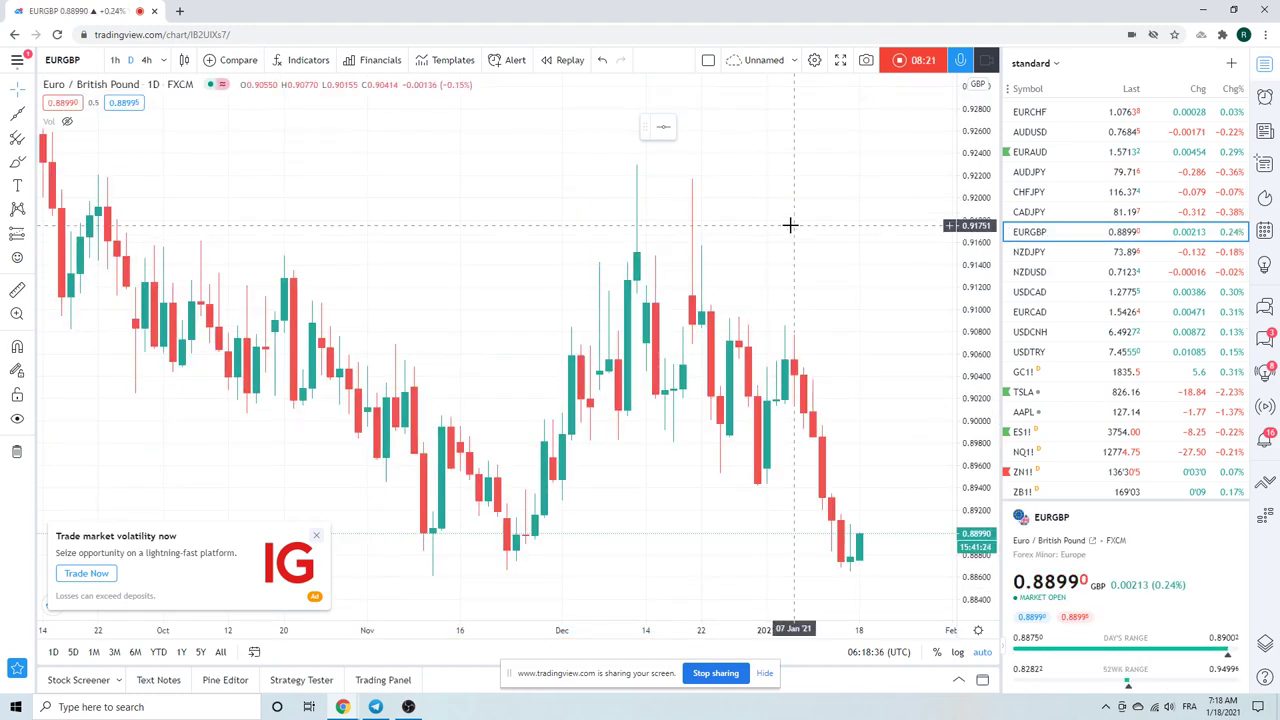
{"action": "scroll", "coordinate": [788, 226], "scroll_direction": "down", "scroll_amount": 3}
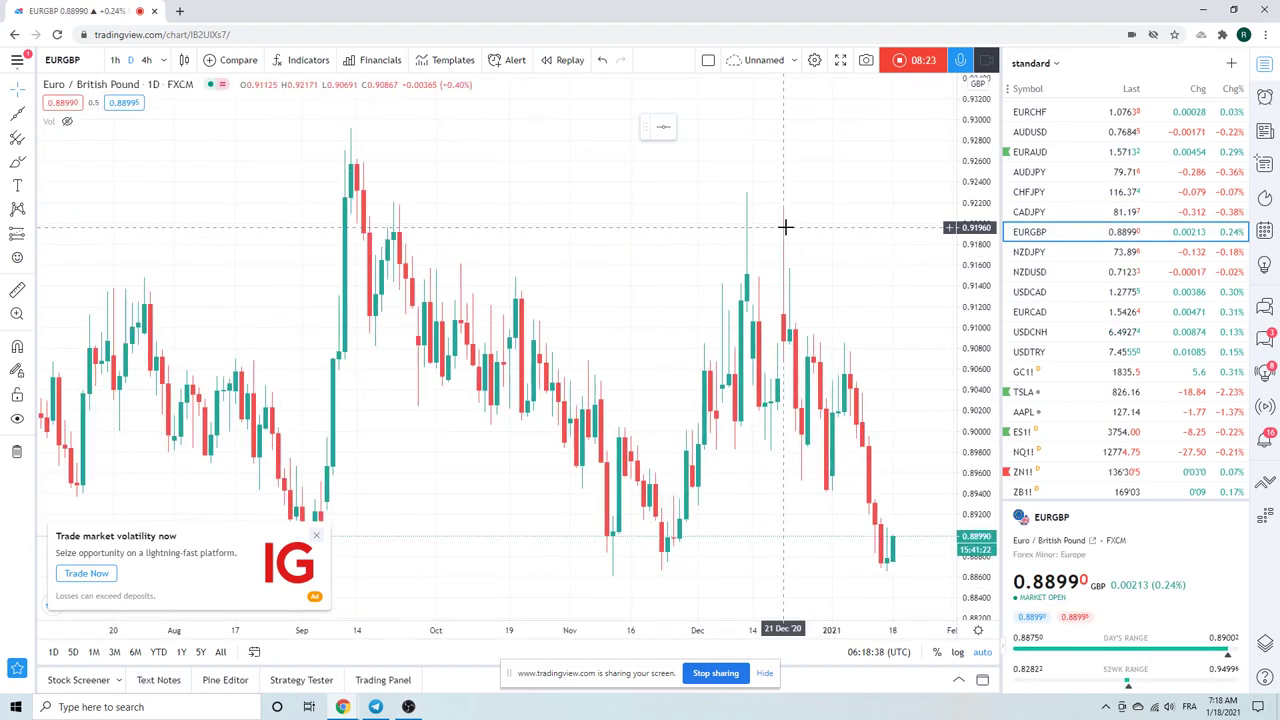
{"action": "scroll", "coordinate": [785, 228], "scroll_direction": "down", "scroll_amount": 4}
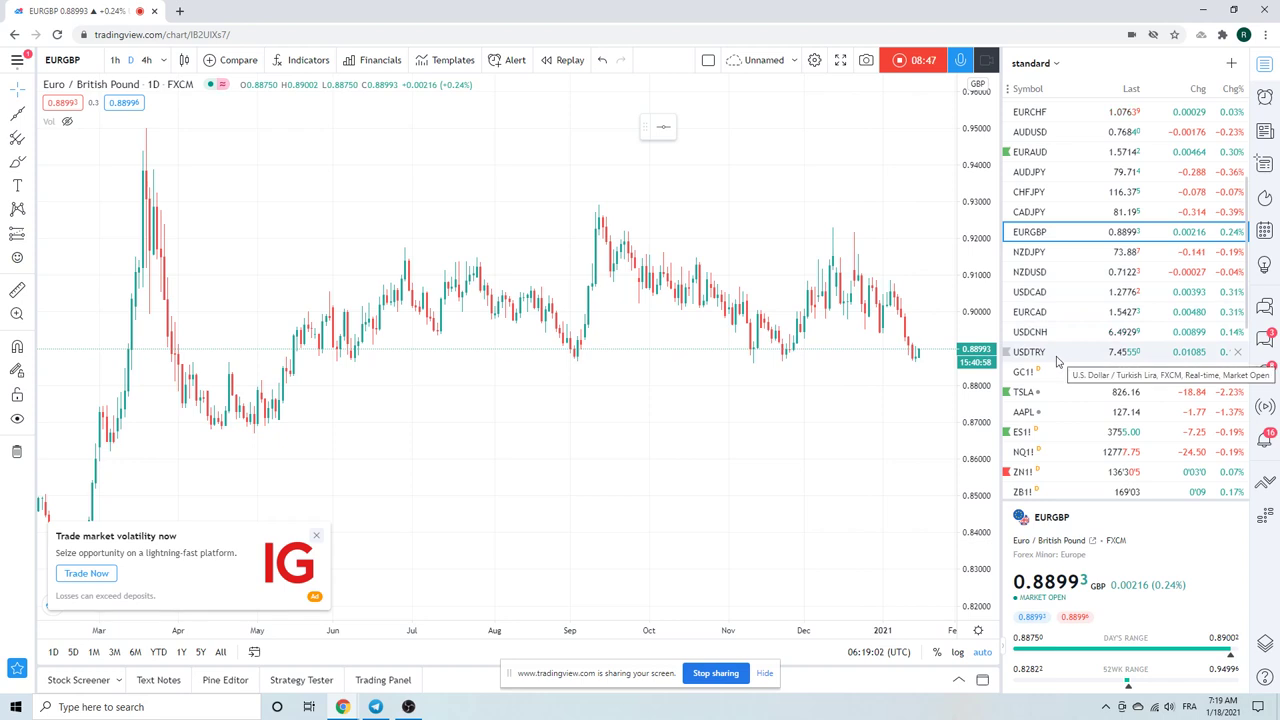
Step: Look at NZDJPY and NZDUSD, then show USDCAD zoomed to about three and a half months
{"action": "left_click", "coordinate": [1045, 252]}
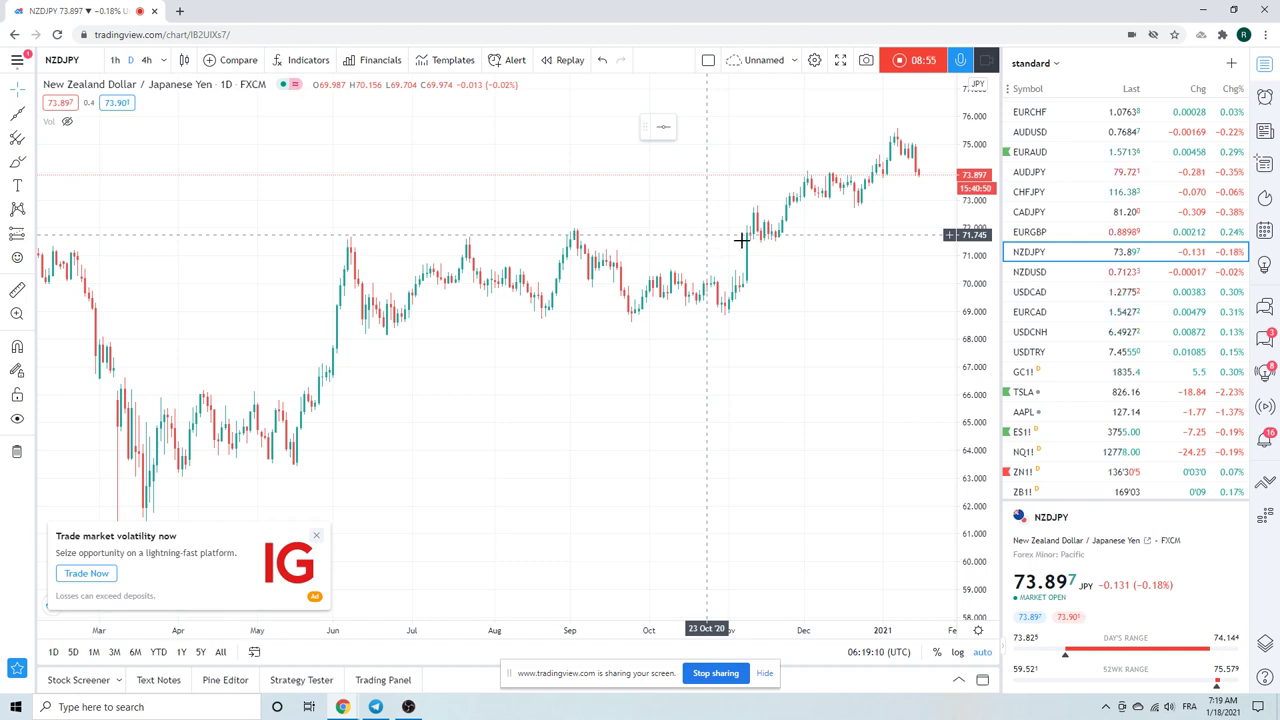
{"action": "left_click", "coordinate": [1047, 280]}
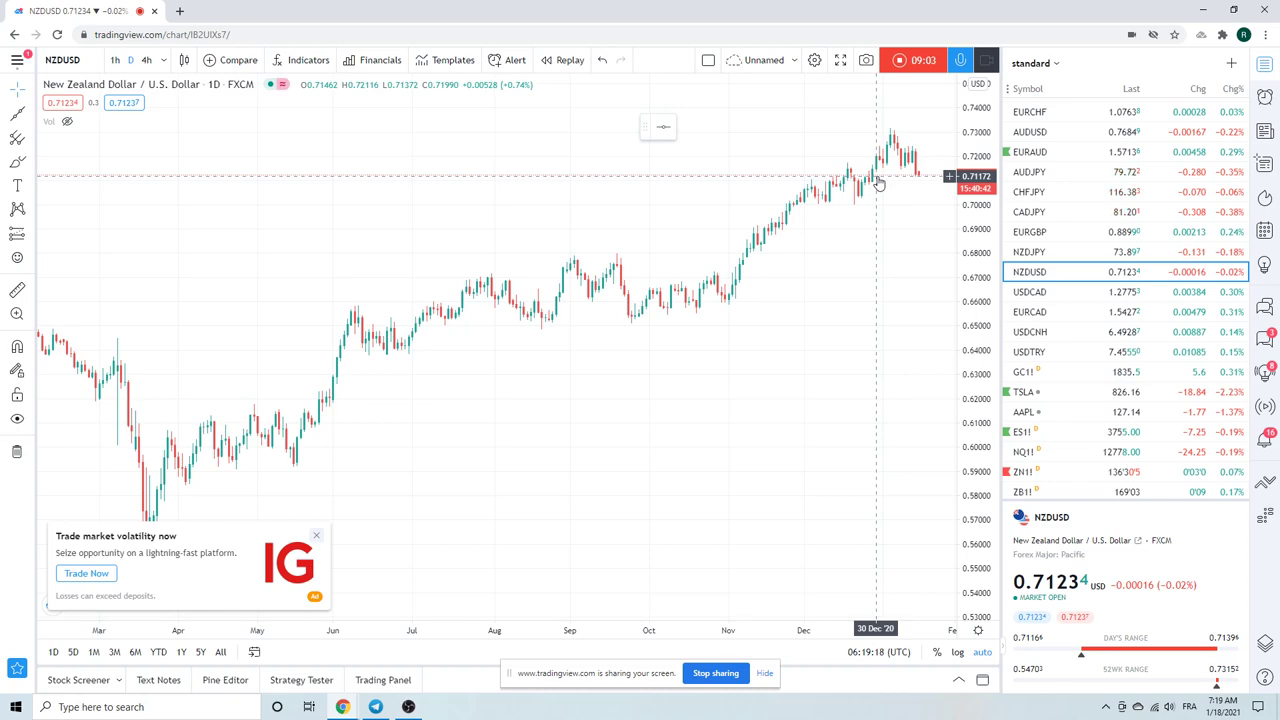
{"action": "left_click", "coordinate": [1035, 291]}
{"action": "scroll", "coordinate": [803, 380], "scroll_direction": "up", "scroll_amount": 5}
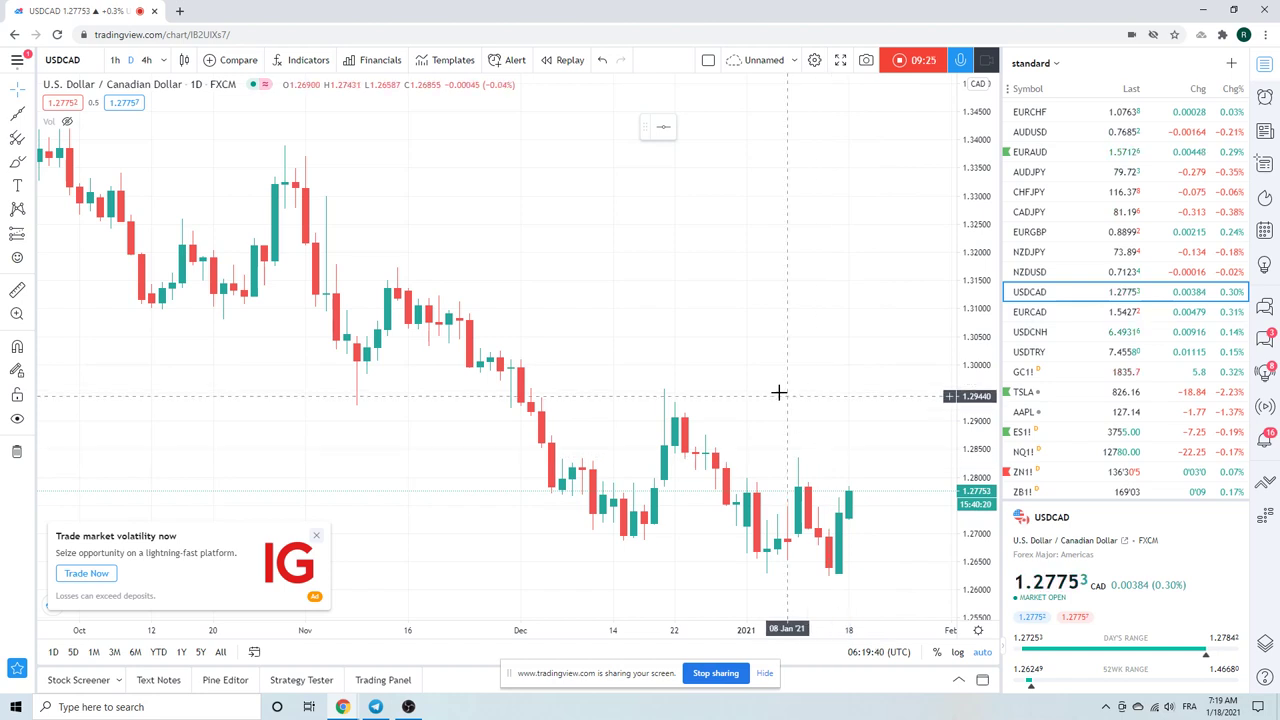
Step: Look at EURCAD, then move down the watchlist to the USDCNH daily chart
{"action": "left_click", "coordinate": [1038, 314]}
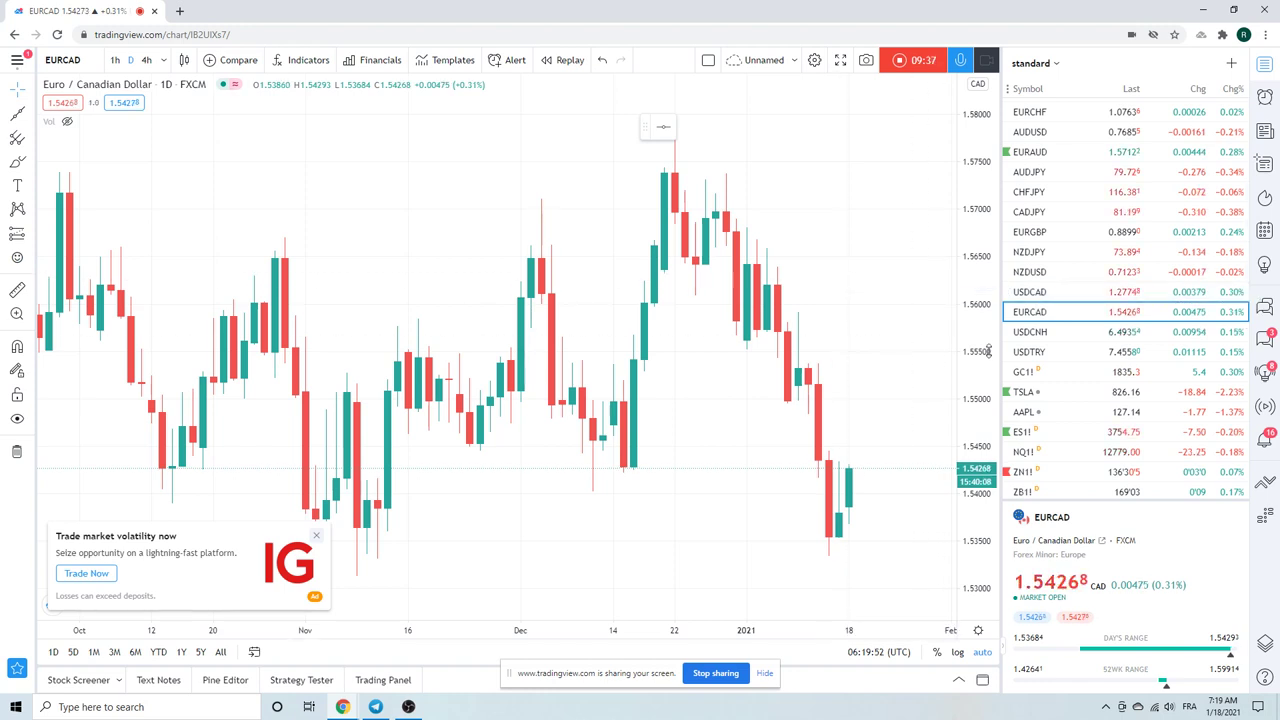
{"action": "key", "text": "Down"}
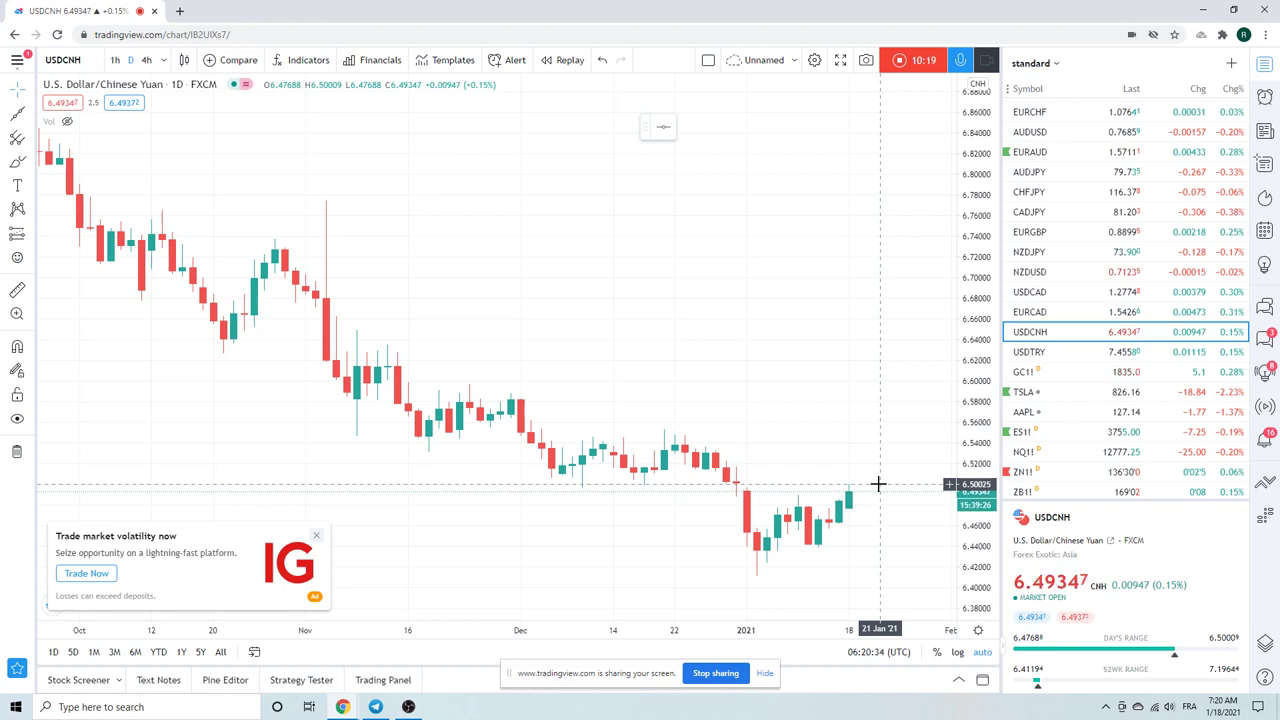
Step: Review the zoomed-out Gold Futures (GC1!) chart, then open S&P 500 E-mini (ES1!)
{"action": "left_click", "coordinate": [1040, 373]}
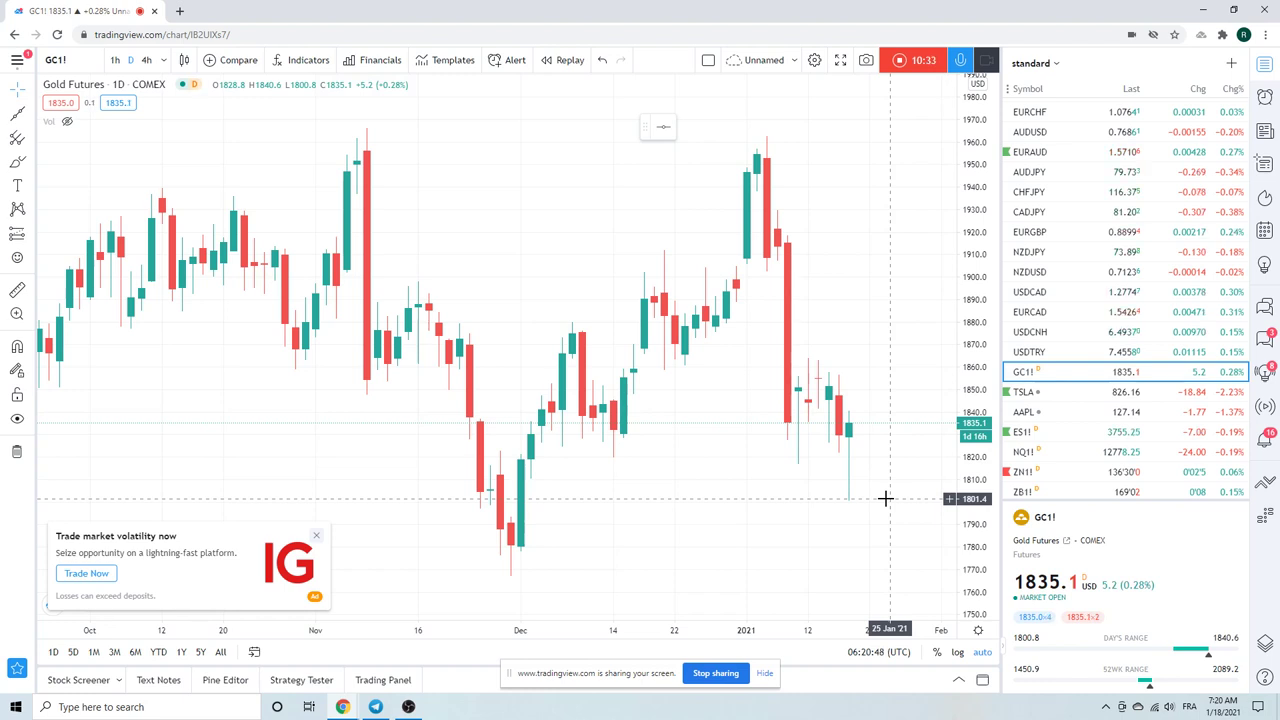
{"action": "scroll", "coordinate": [885, 498], "scroll_direction": "down", "scroll_amount": 3}
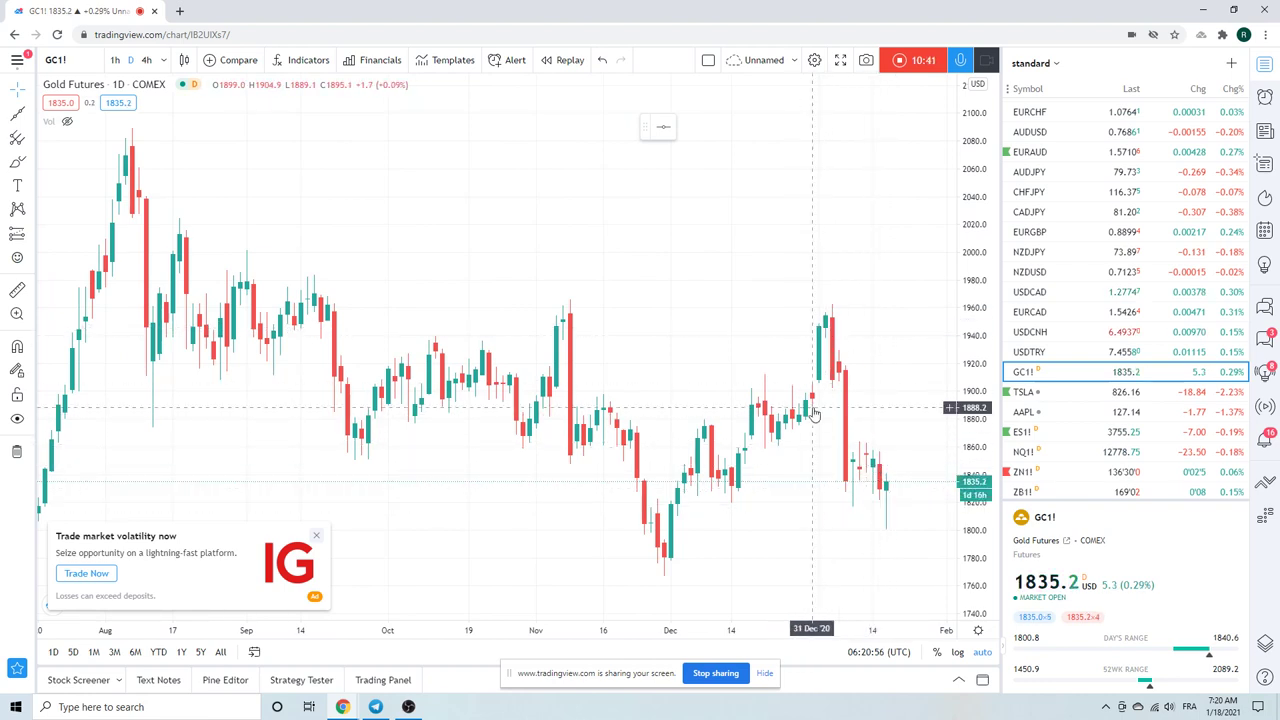
{"action": "left_click", "coordinate": [1020, 434]}
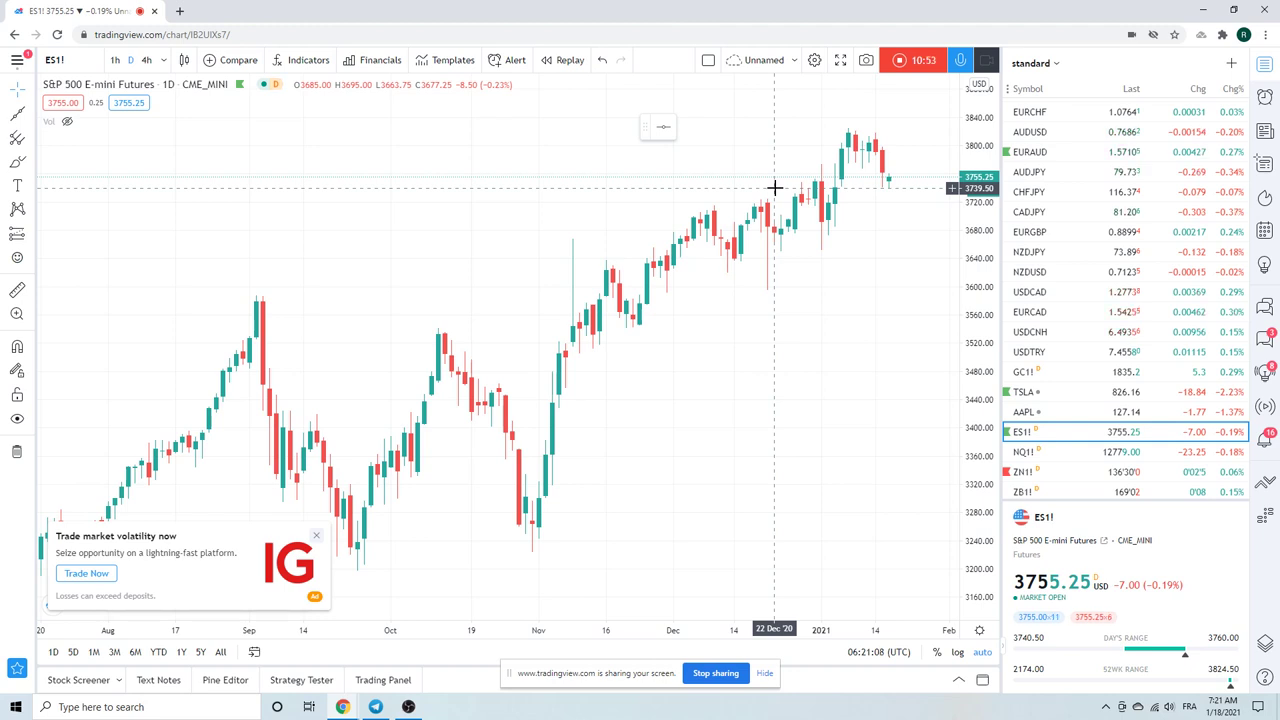
Step: Draw an extended line from the late-October low near 3230 through the December lows
{"action": "left_click", "coordinate": [33, 117]}
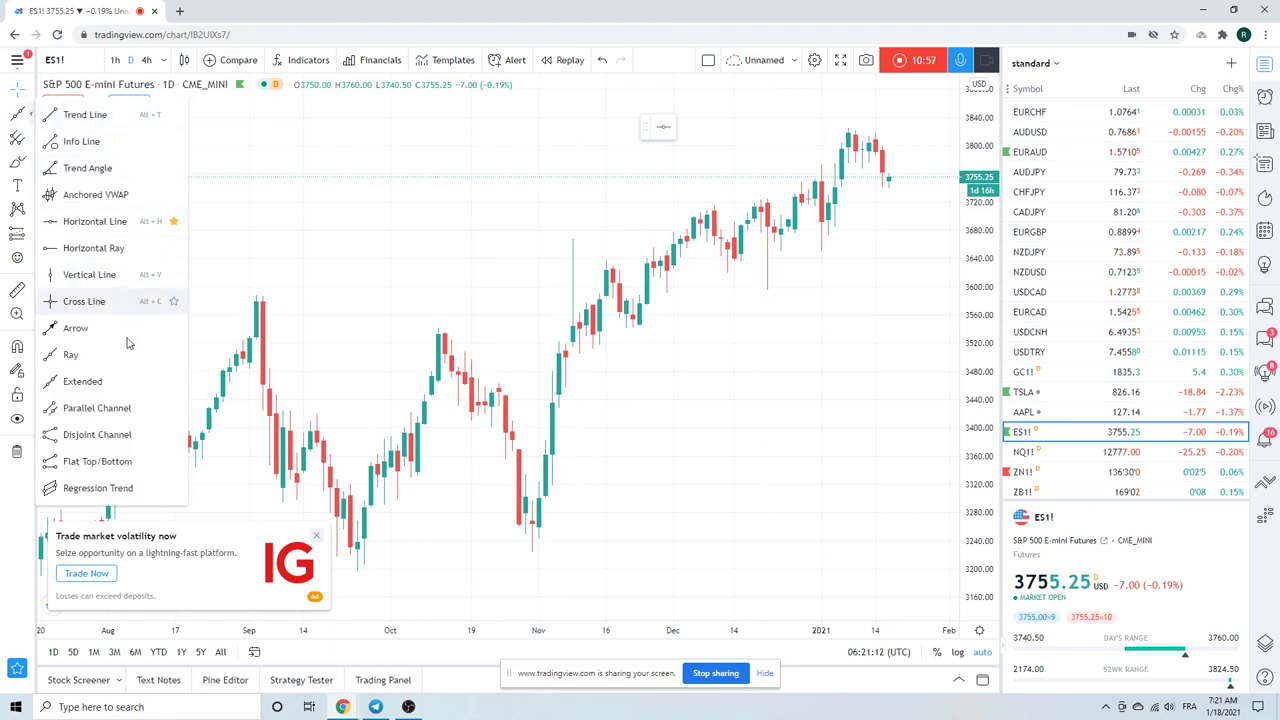
{"action": "left_click", "coordinate": [127, 381]}
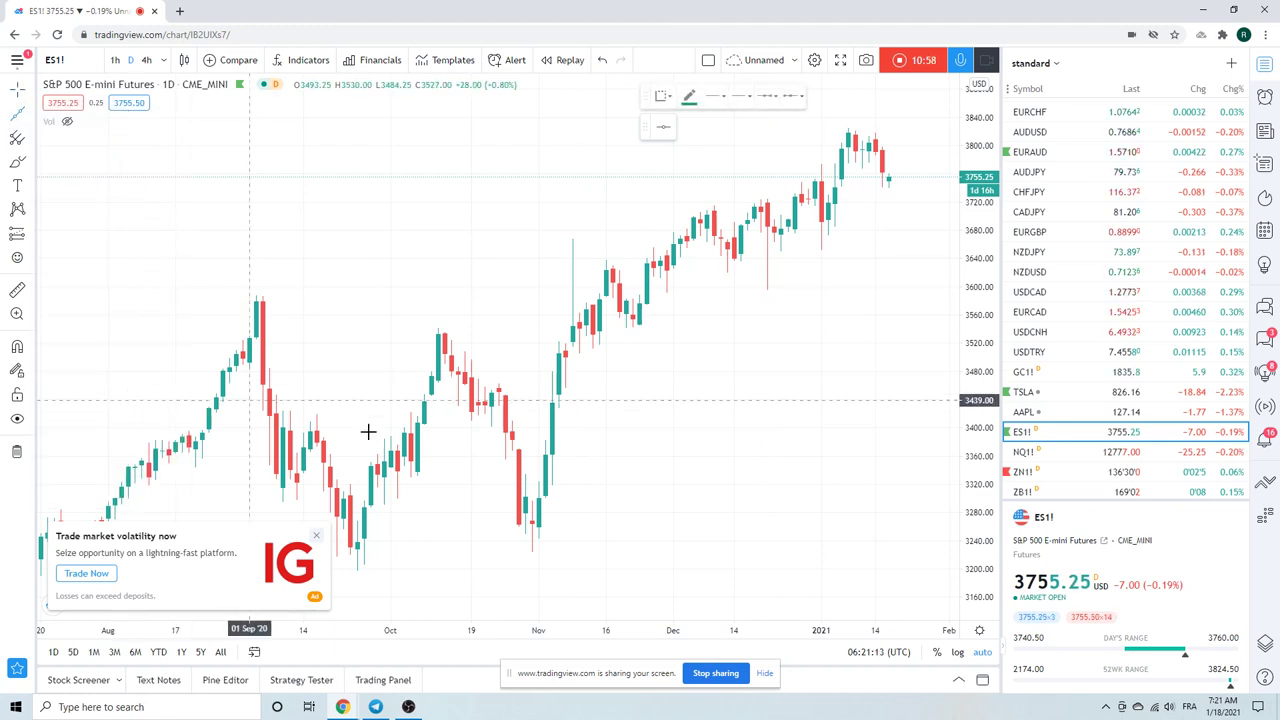
{"action": "left_click", "coordinate": [533, 552]}
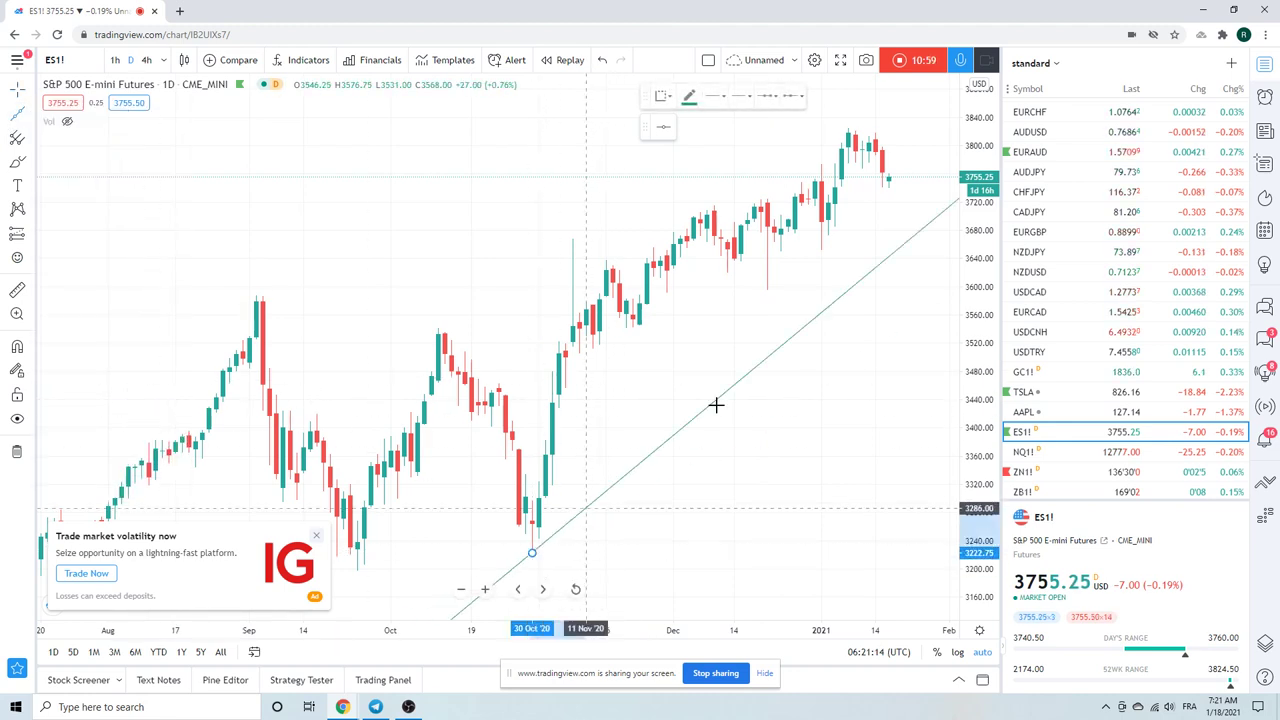
{"action": "left_click", "coordinate": [767, 309]}
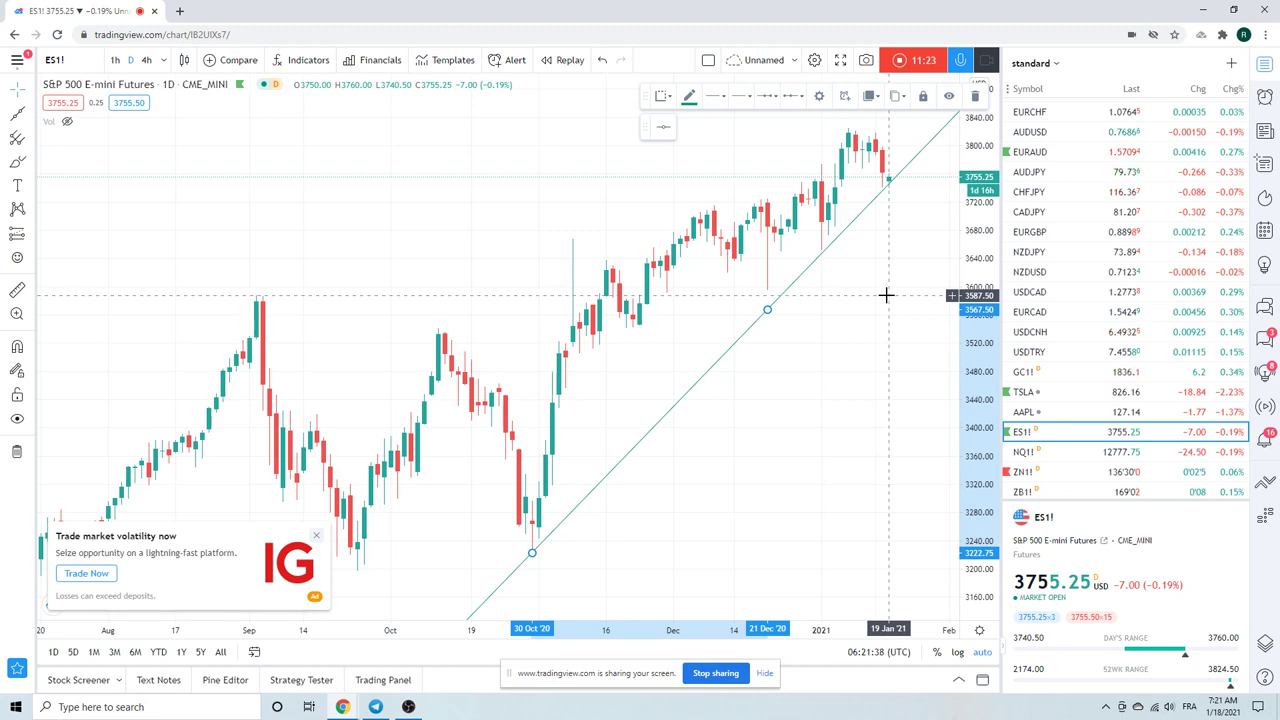
{"action": "left_click", "coordinate": [554, 130]}
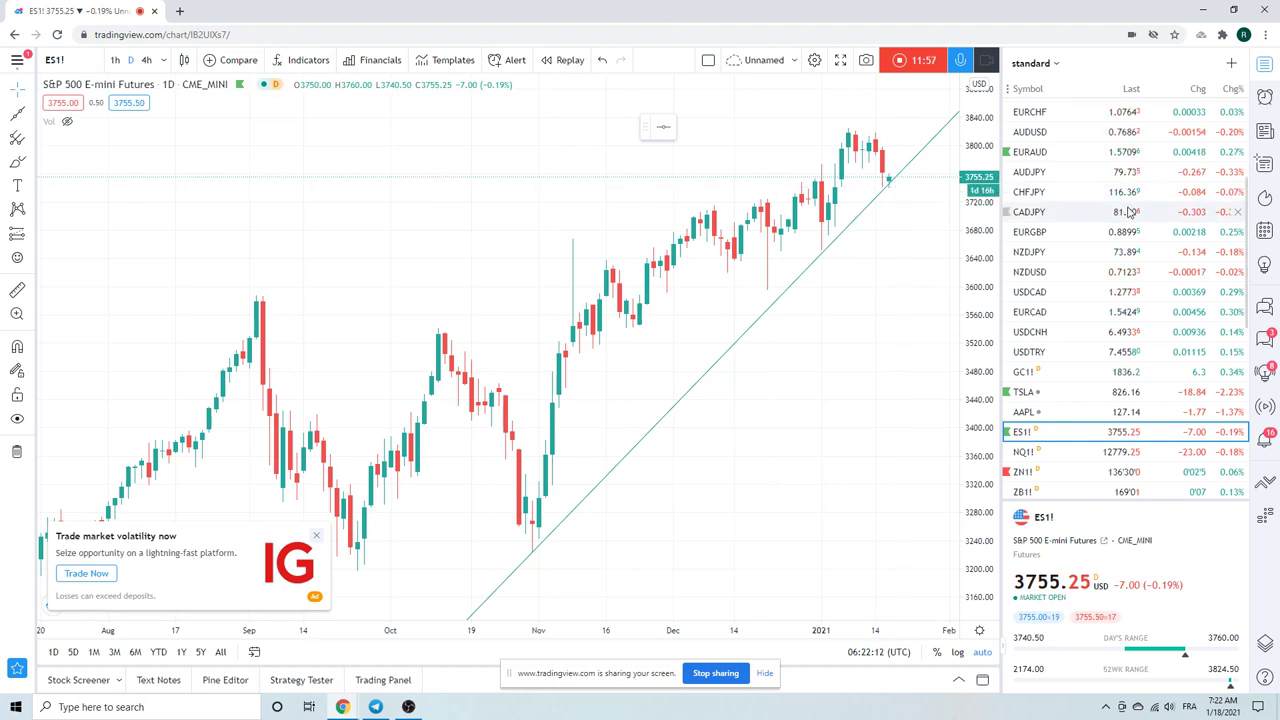
Step: Scroll down the watchlist and open the Bitcoin / U.S. Dollar (BTCUSD) daily chart
{"action": "scroll", "coordinate": [1128, 212], "scroll_direction": "down", "scroll_amount": 2}
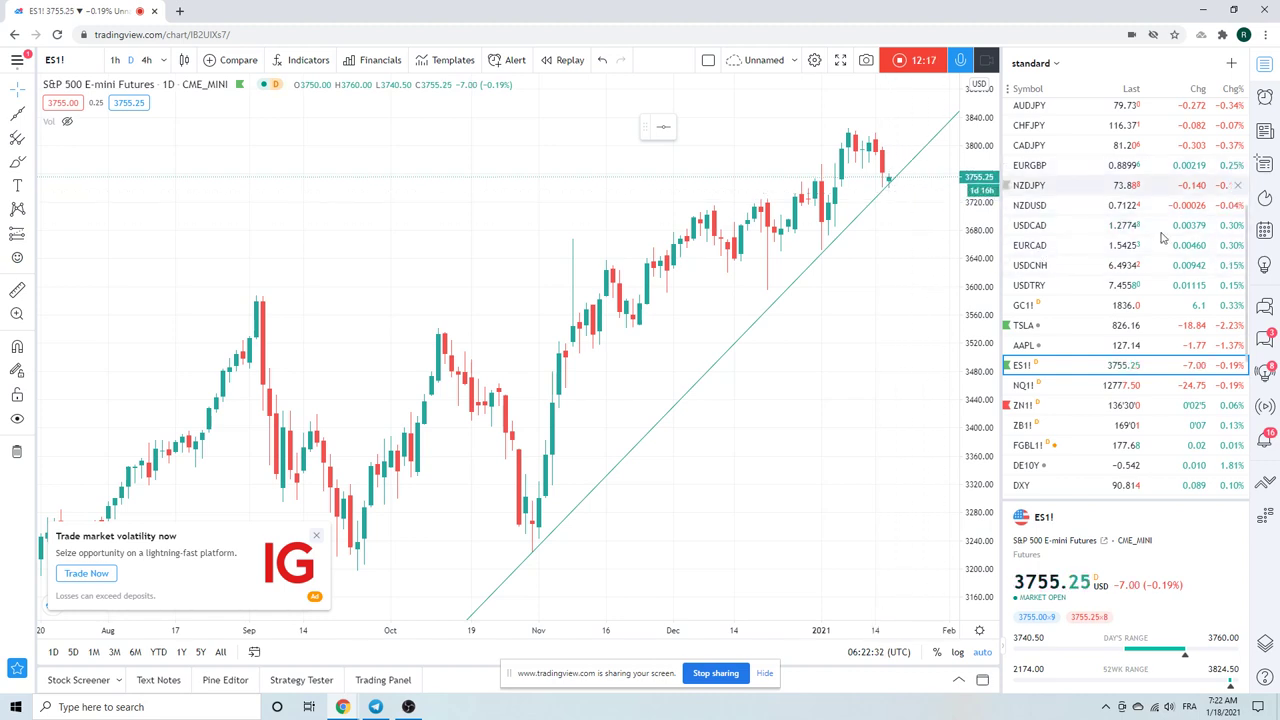
{"action": "scroll", "coordinate": [1100, 241], "scroll_direction": "down", "scroll_amount": 1}
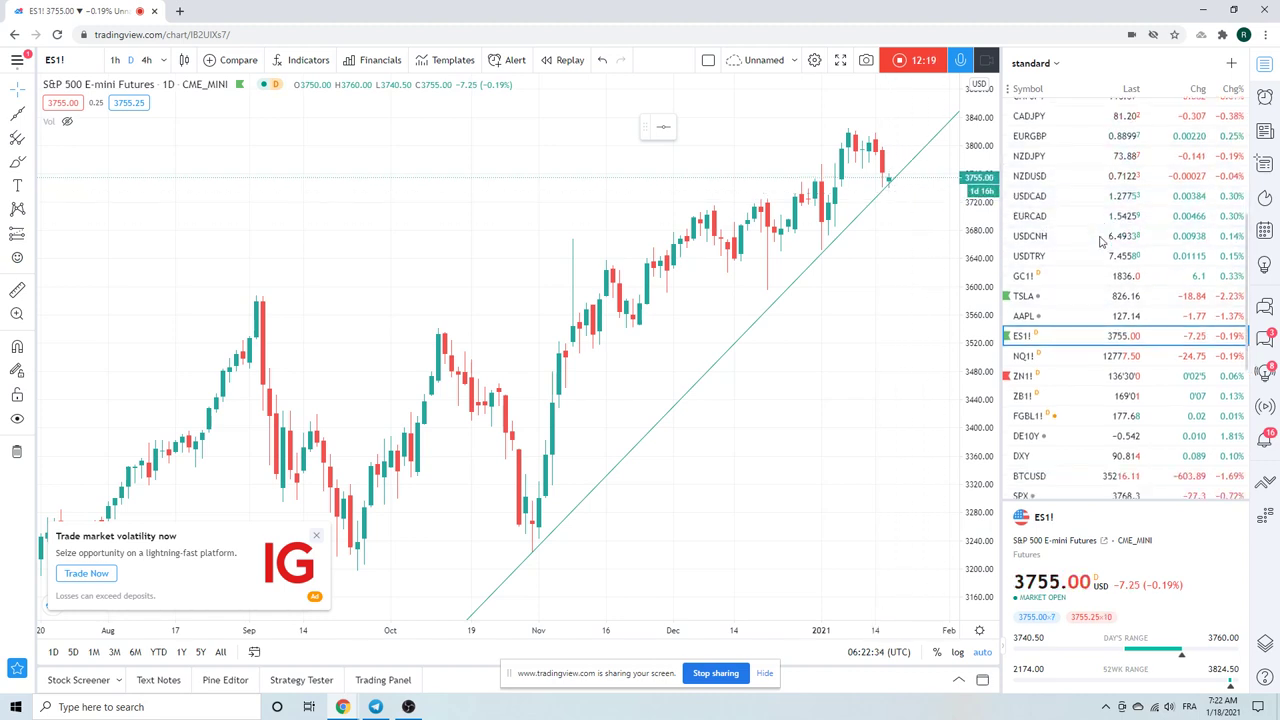
{"action": "scroll", "coordinate": [1100, 241], "scroll_direction": "down", "scroll_amount": 3}
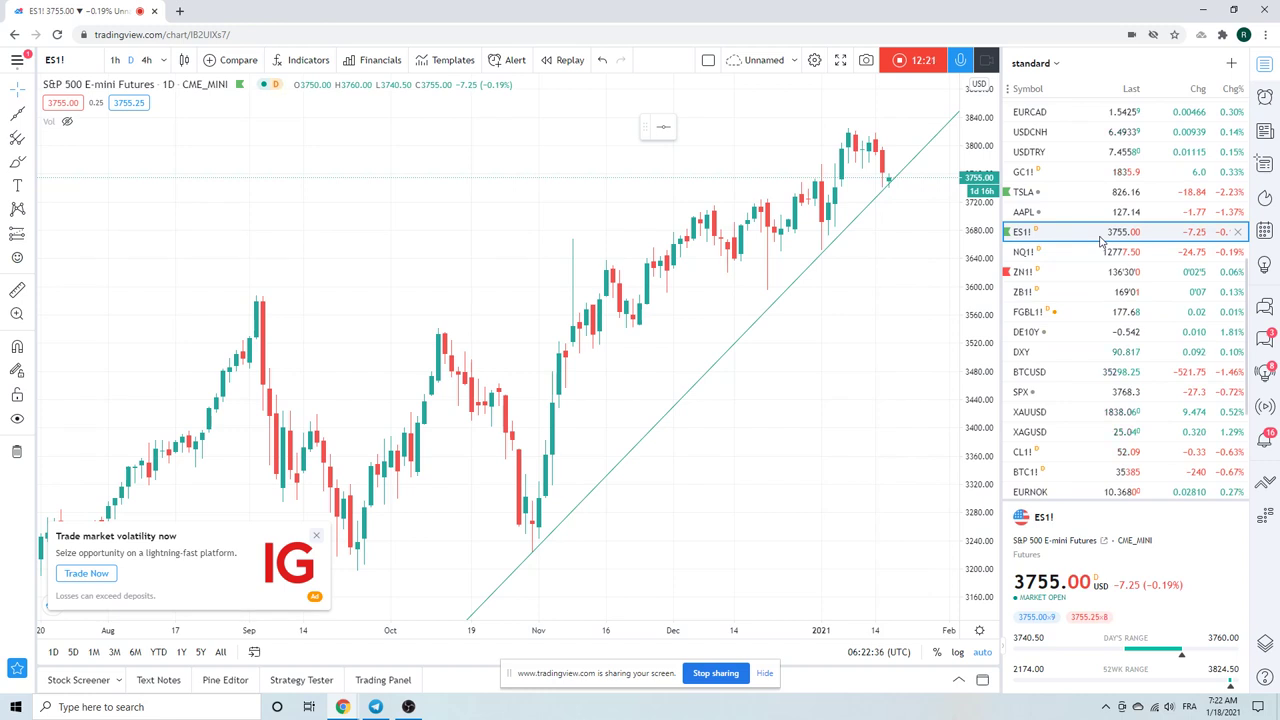
{"action": "left_click", "coordinate": [1090, 372]}
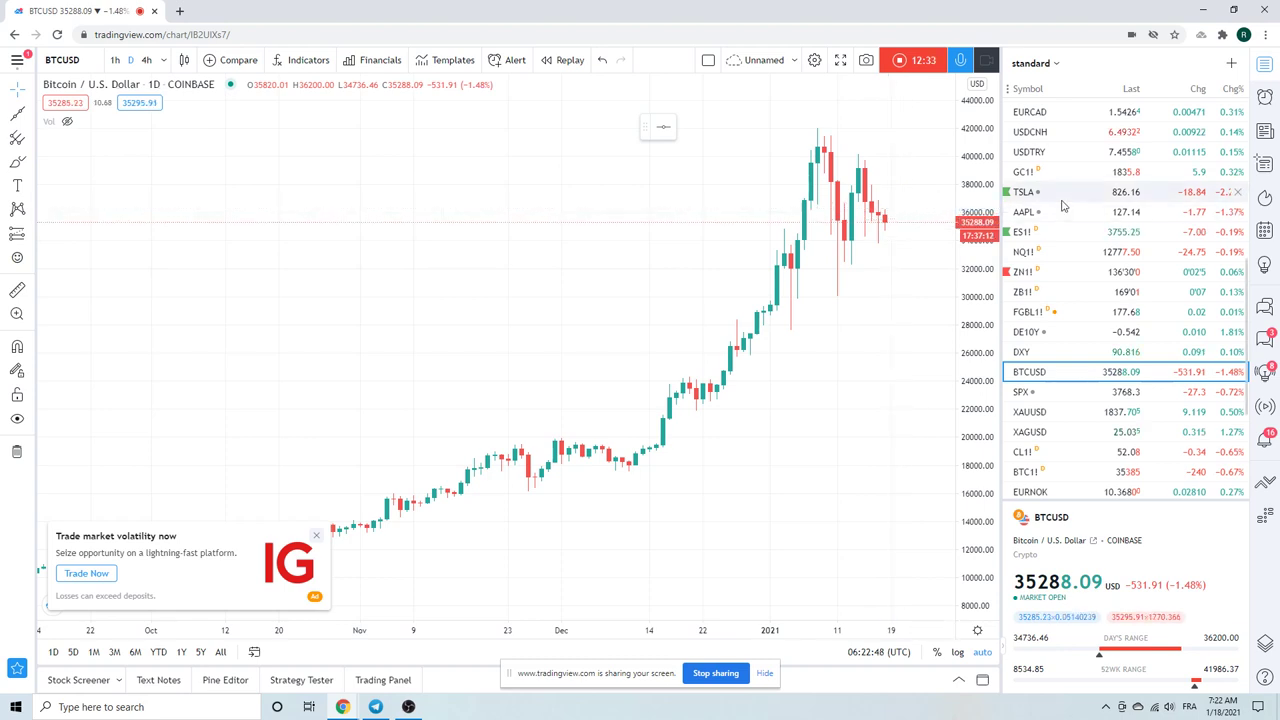
Step: Show the Light Crude Oil Futures (CL1!) daily chart, trading near 52.07
{"action": "left_click", "coordinate": [1092, 458]}
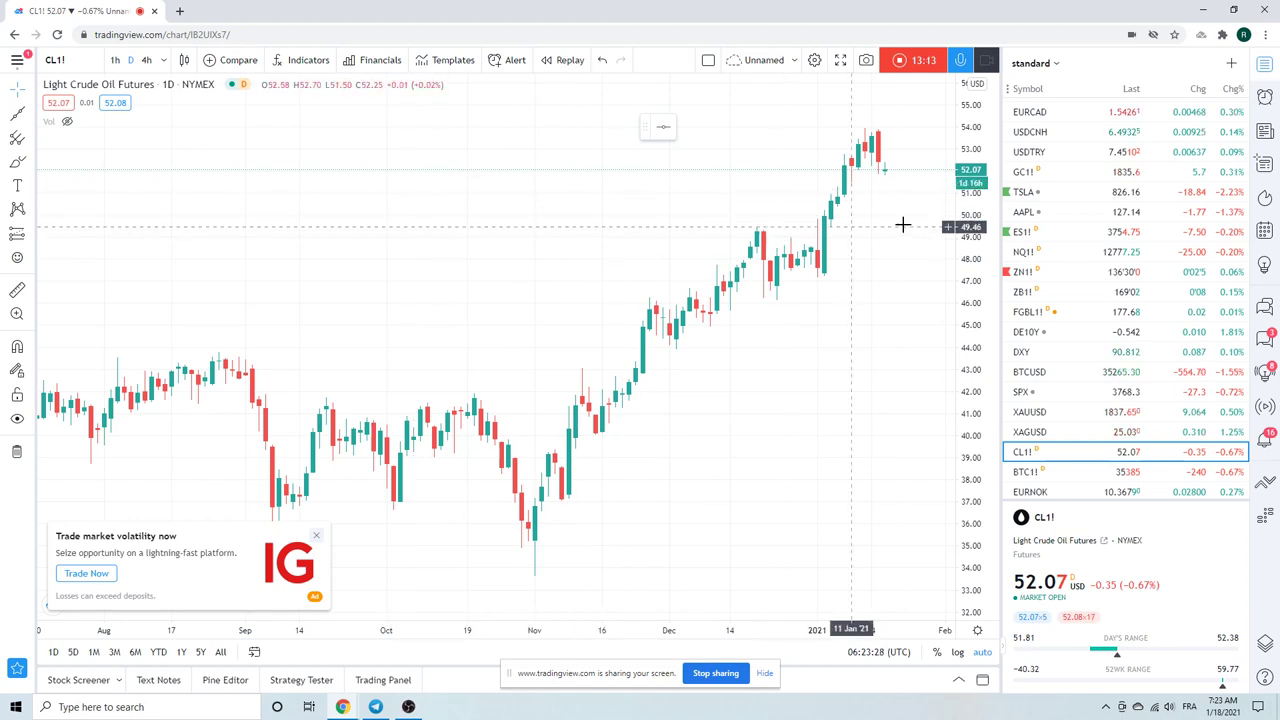
{"action": "left_click", "coordinate": [901, 63]}
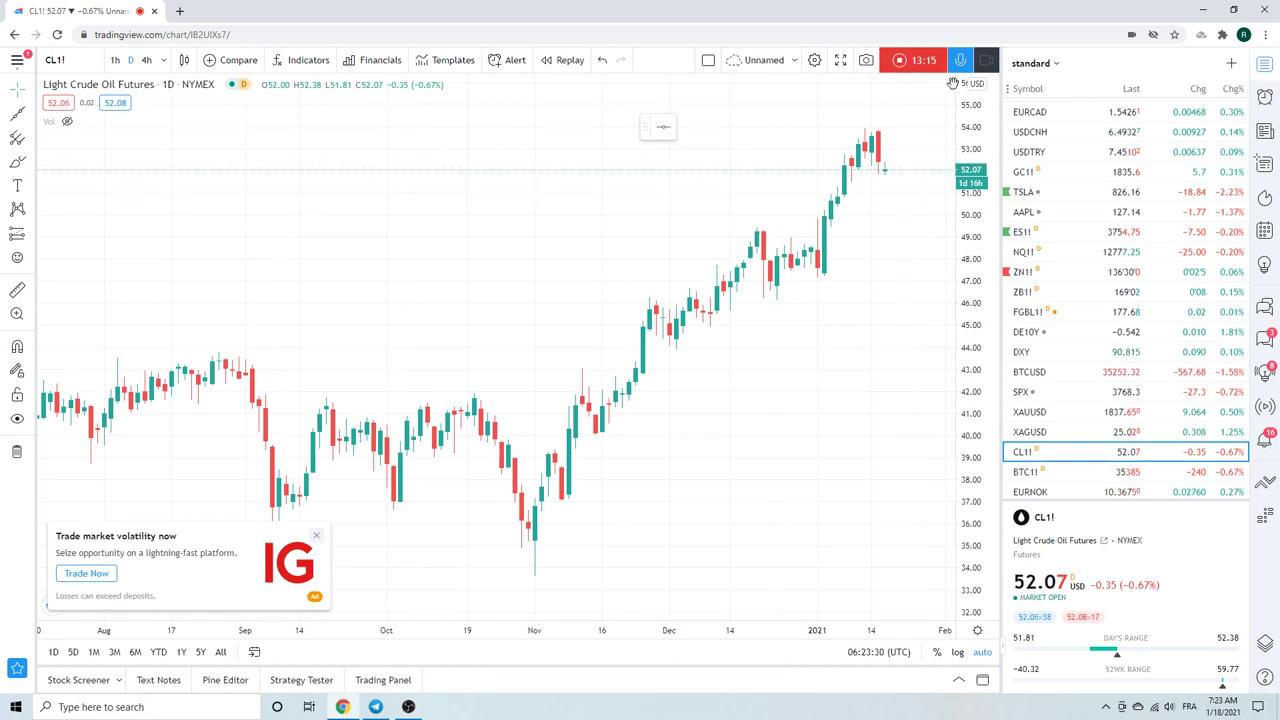